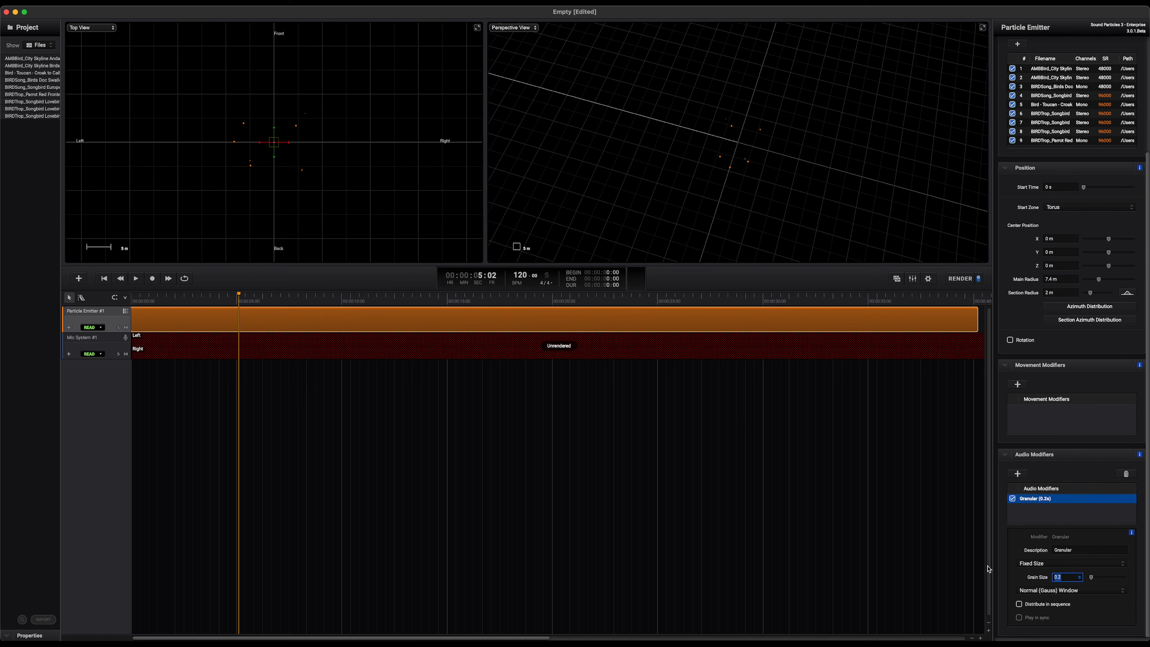
Step: Set the emitter's granular grain size to 3 s and change its start zone to Circle (inside)
key(Return)
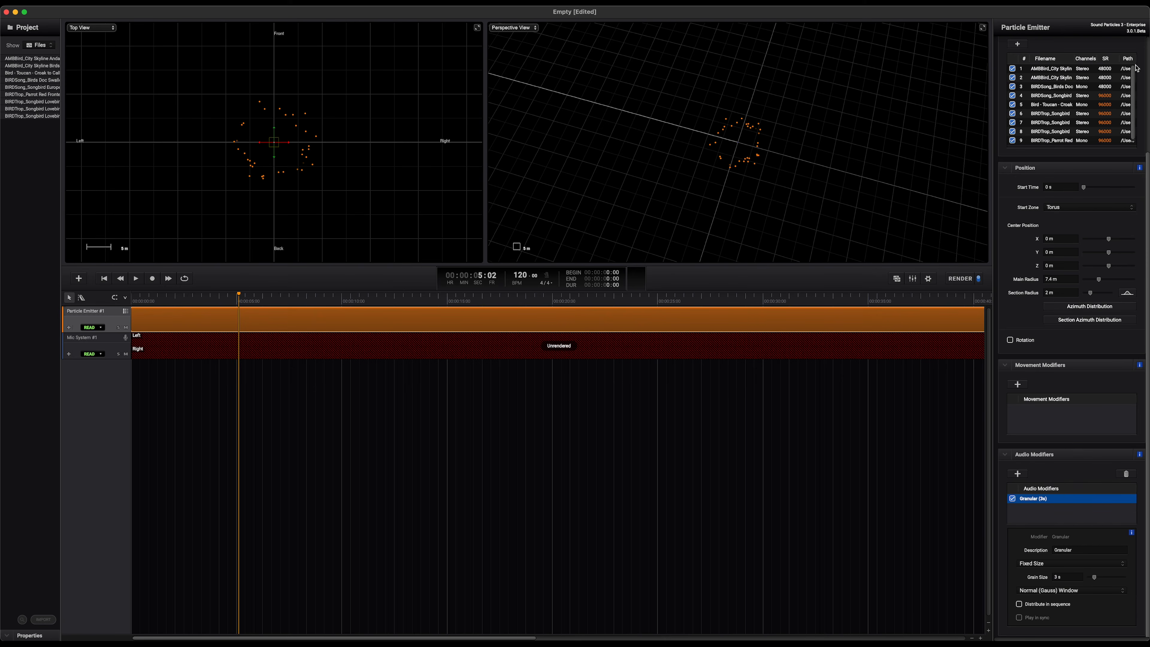
click(1063, 206)
click(1069, 138)
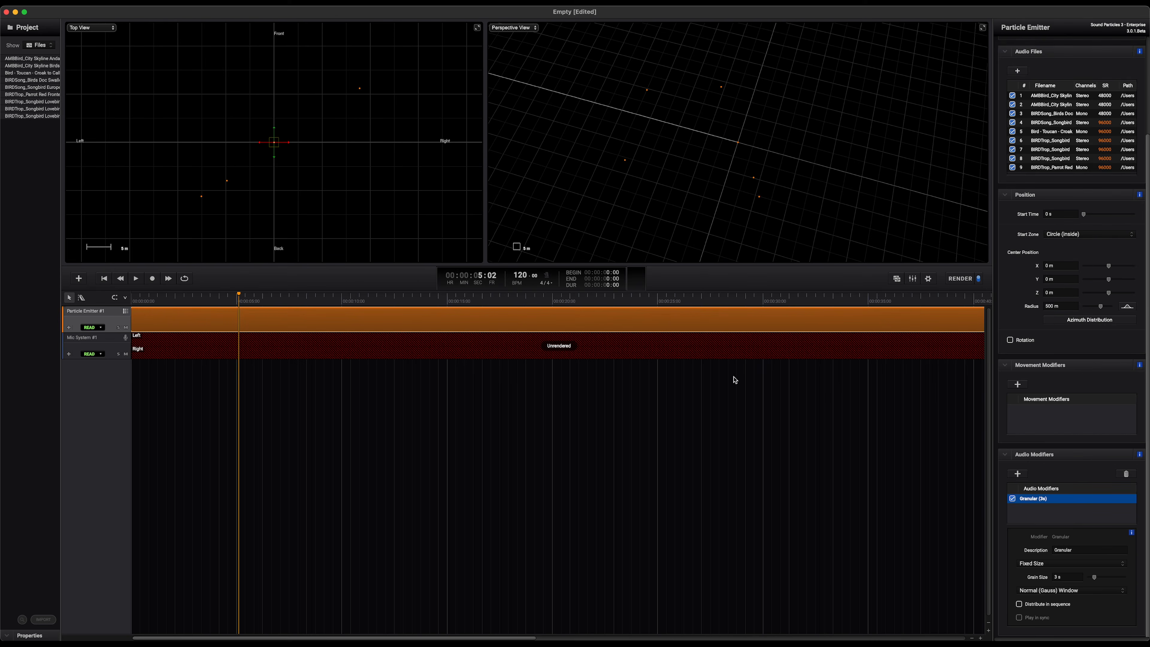
Step: Play the scene from the start to check how the bird particles spread in the top and perspective views
click(104, 278)
key(space)
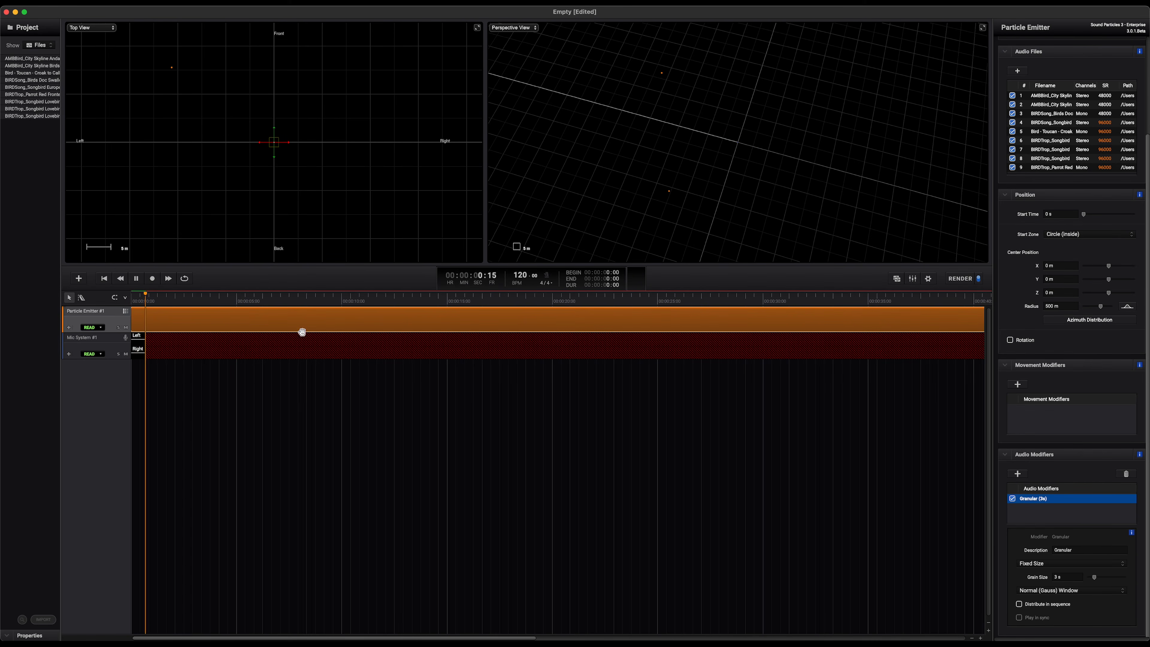
right_drag(326, 190, 322, 210)
right_drag(724, 194, 718, 208)
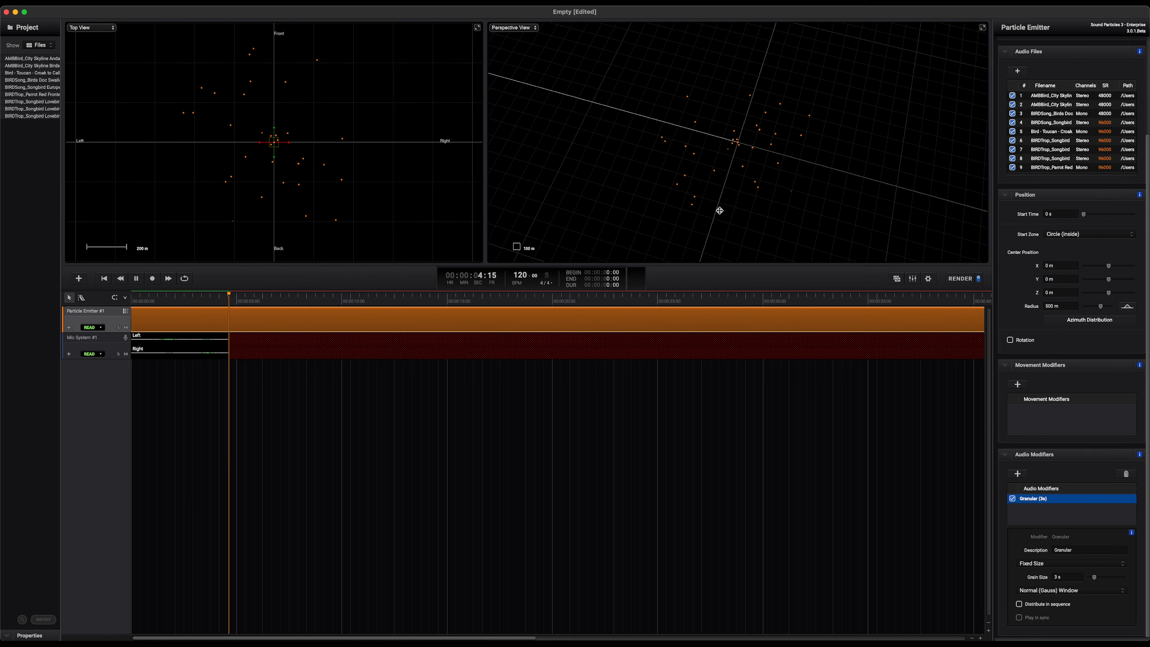
key(space)
Step: Add a particle group and search the audio library for "leaf" sounds to import into it
click(78, 278)
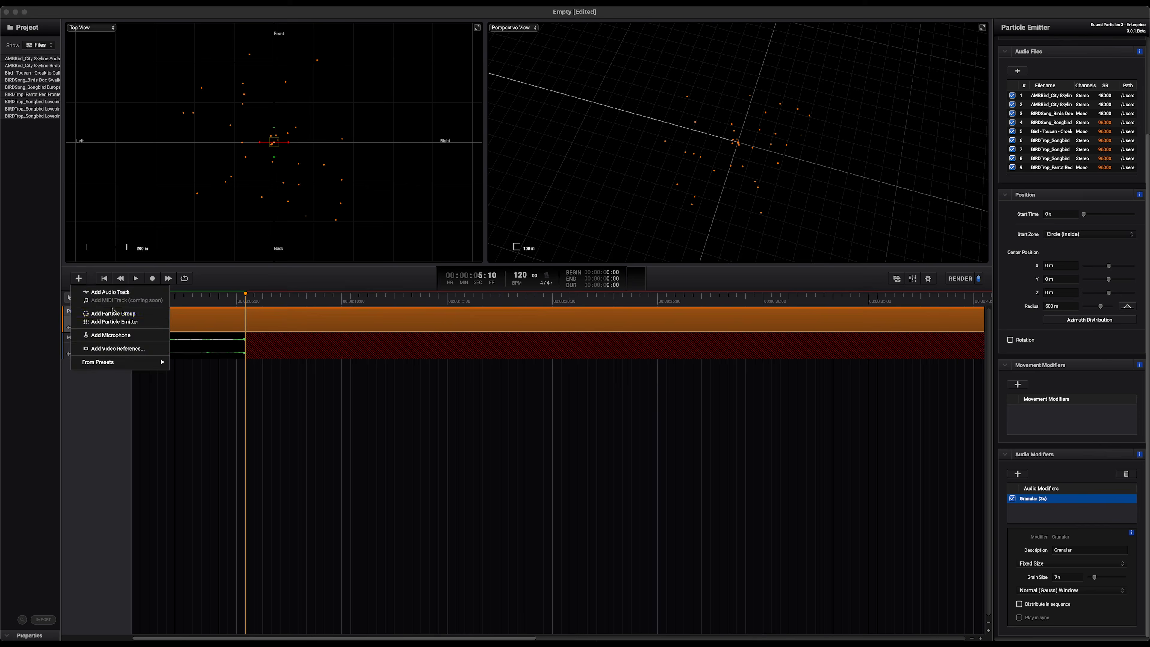
click(122, 317)
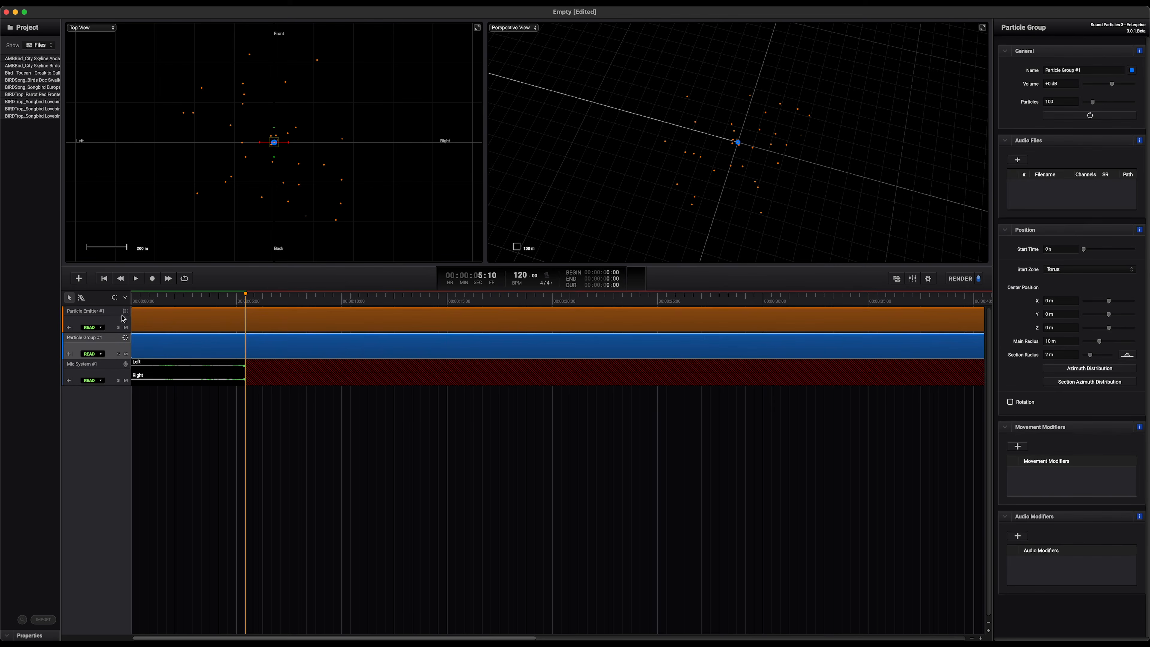
click(1014, 162)
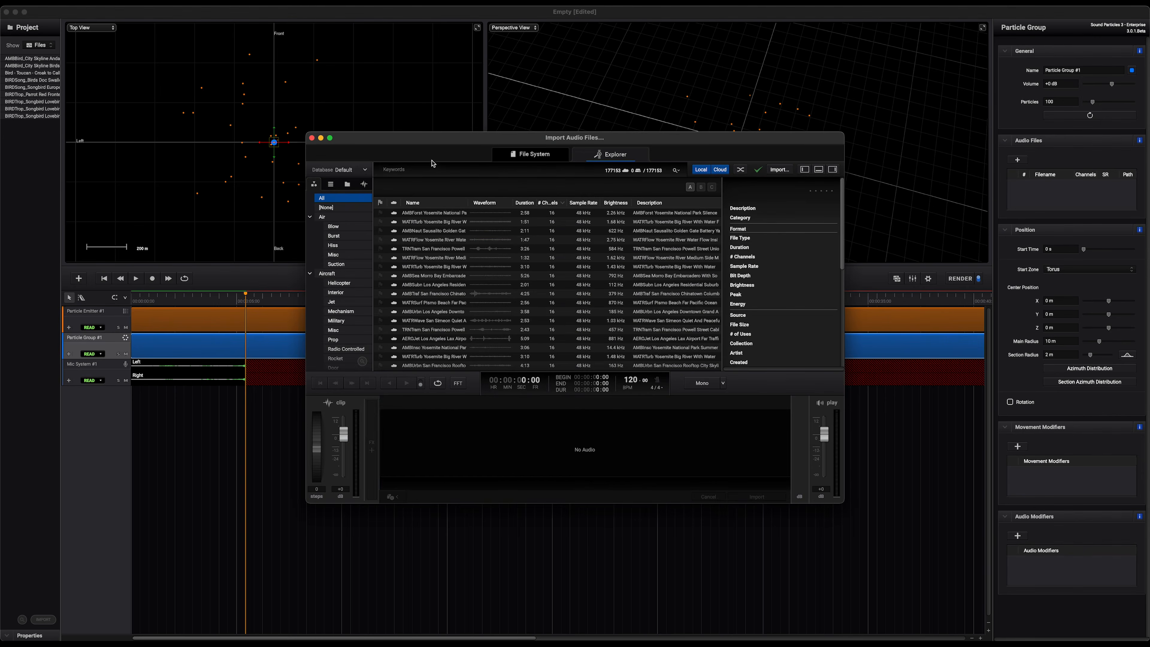
text(leaf)
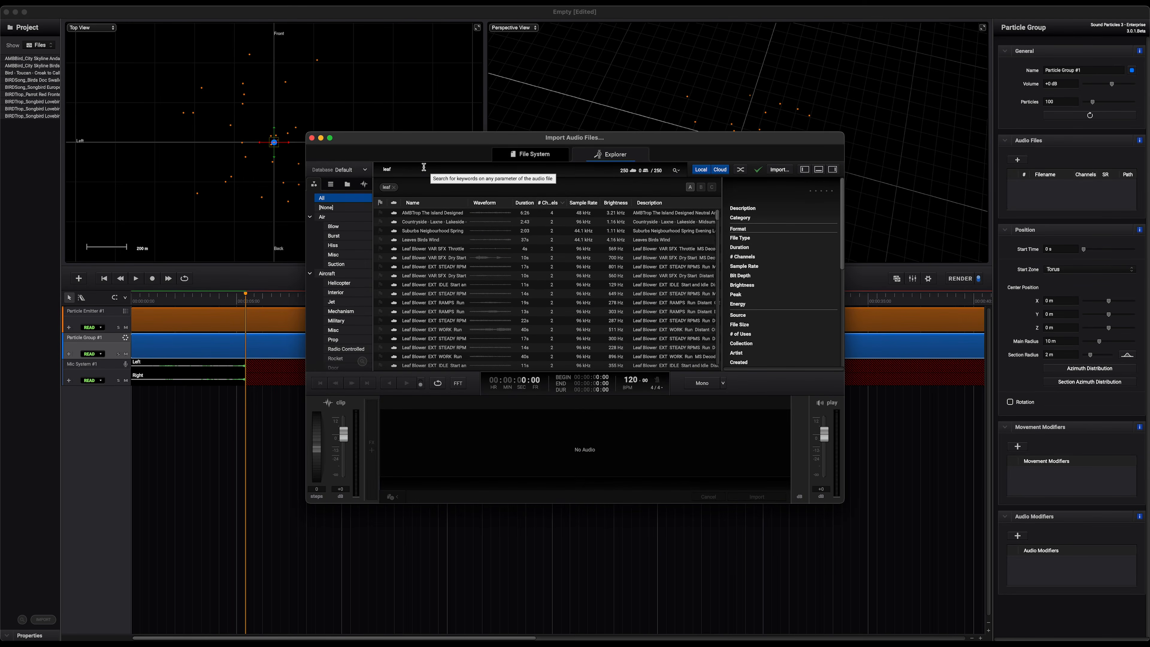
key(Return)
Step: Filter the sounds to the Vegetation category, sort them by duration and import the 3:12 VEGELeaf Foley Dry Leaves Continuous Movements recording
scroll(325, 280, down, 10)
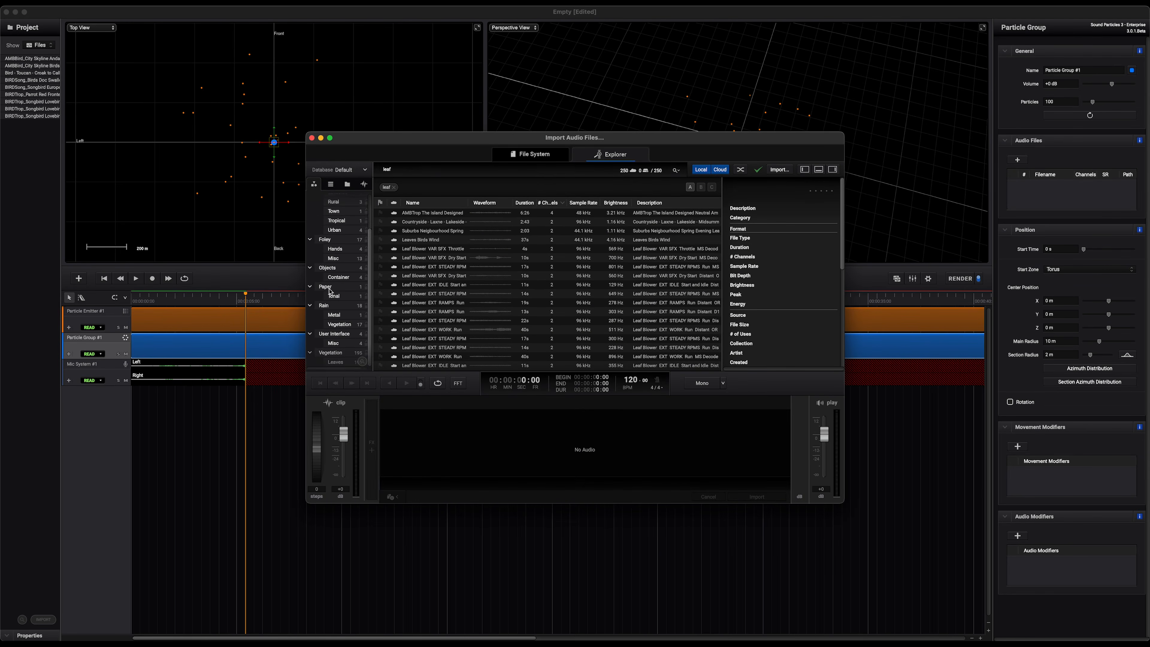
click(335, 352)
click(521, 204)
click(497, 243)
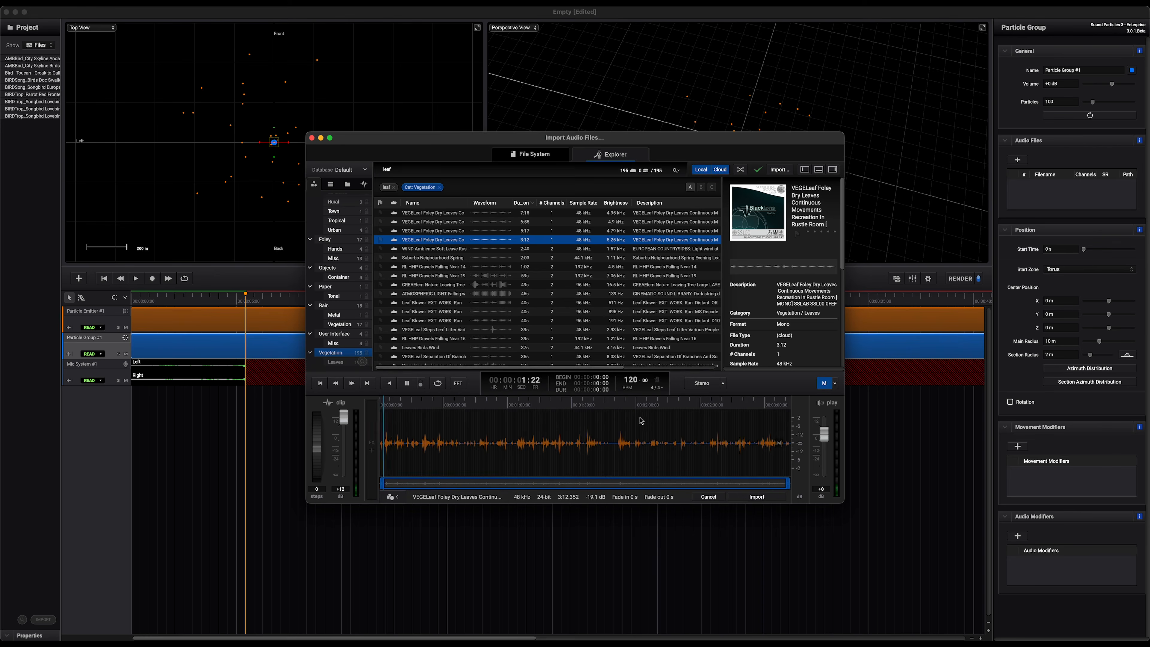
click(757, 497)
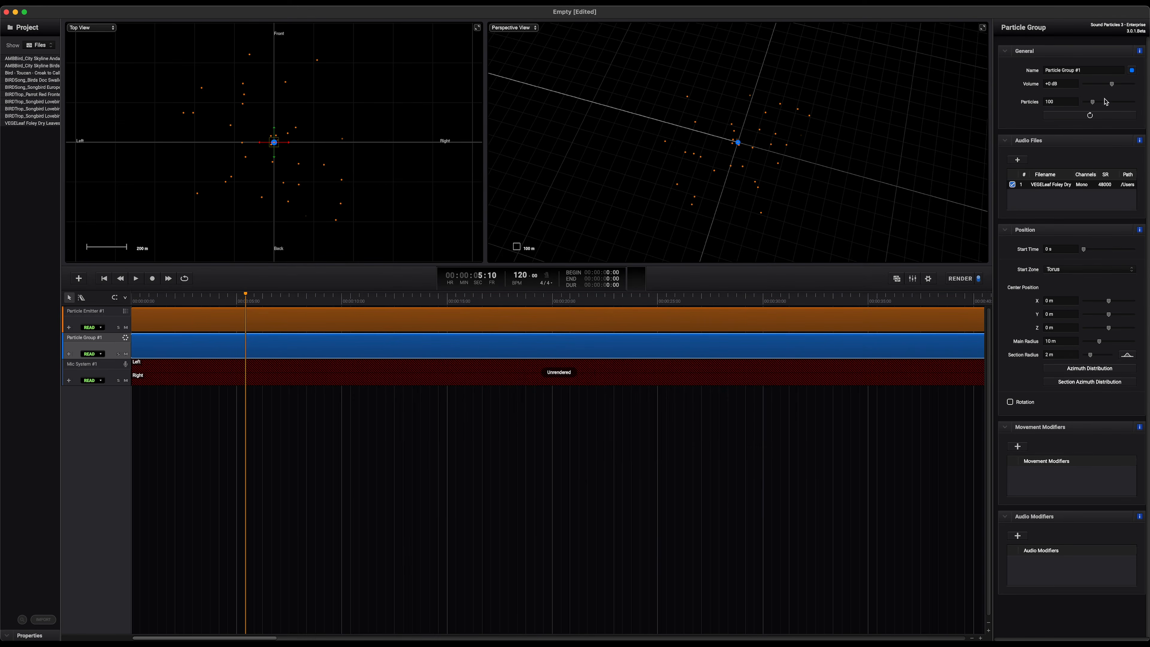
Step: Raise the particle group's volume to +10.795 dB and set its torus main radius to 200 m and section radius to 100 m
drag(1120, 87, 1124, 86)
text(200)
key(Return)
text(100)
key(Return)
Step: Solo the leaf particle group during playback and add a Granular Synthesis modifier with a 4 s grain size
key(space)
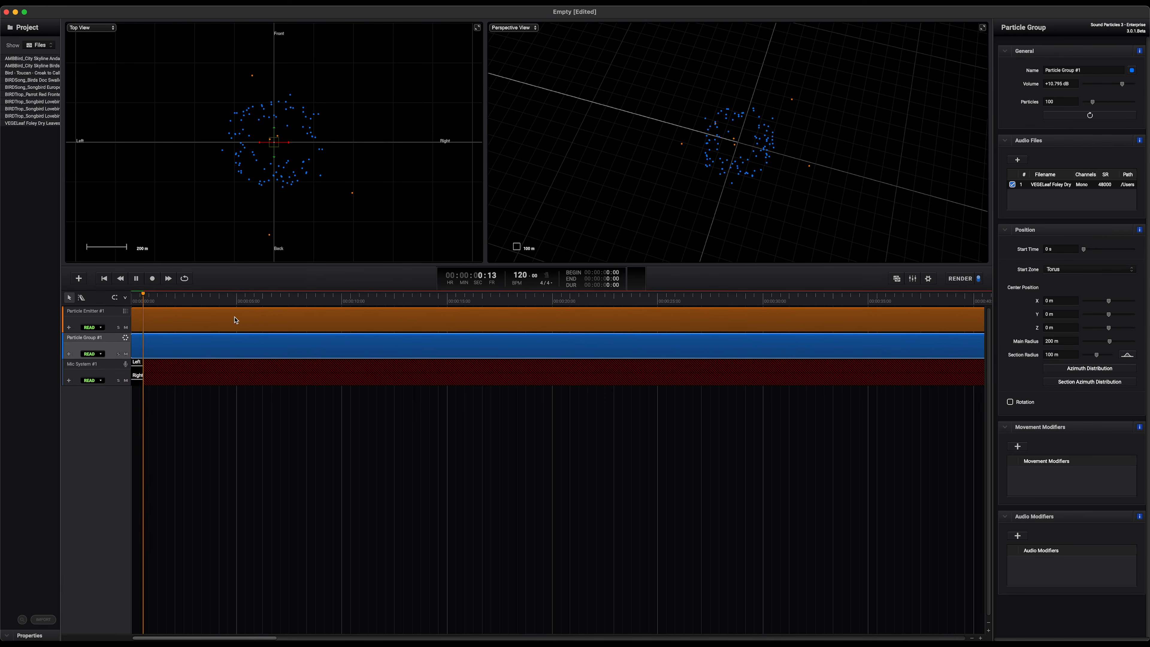
click(118, 354)
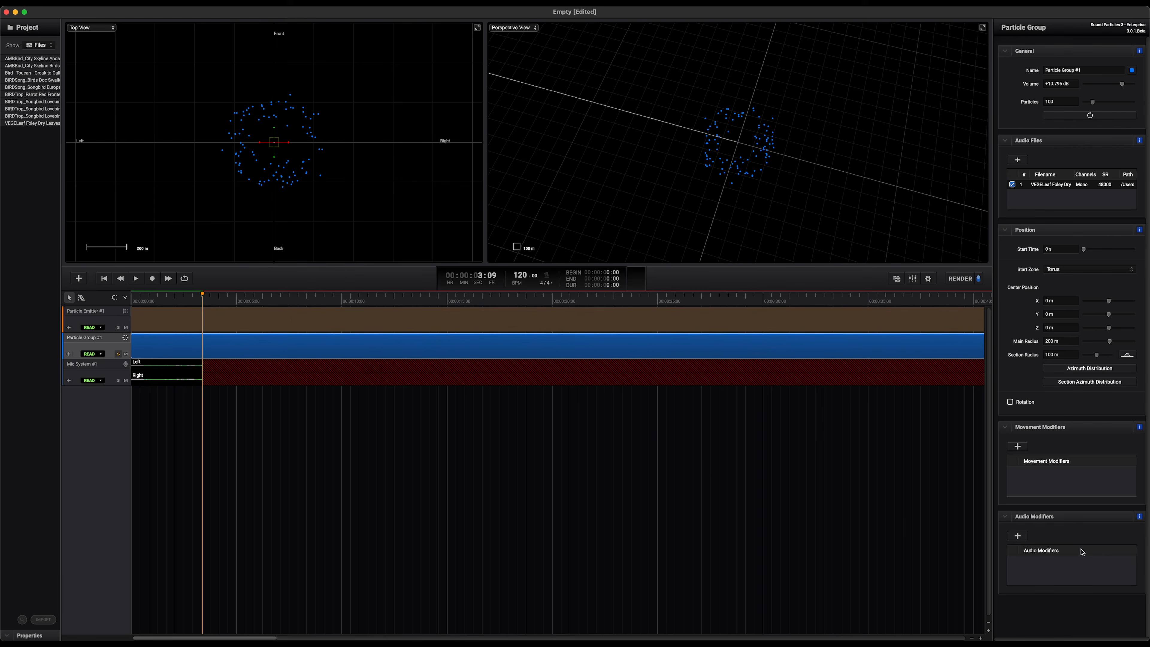
click(1014, 536)
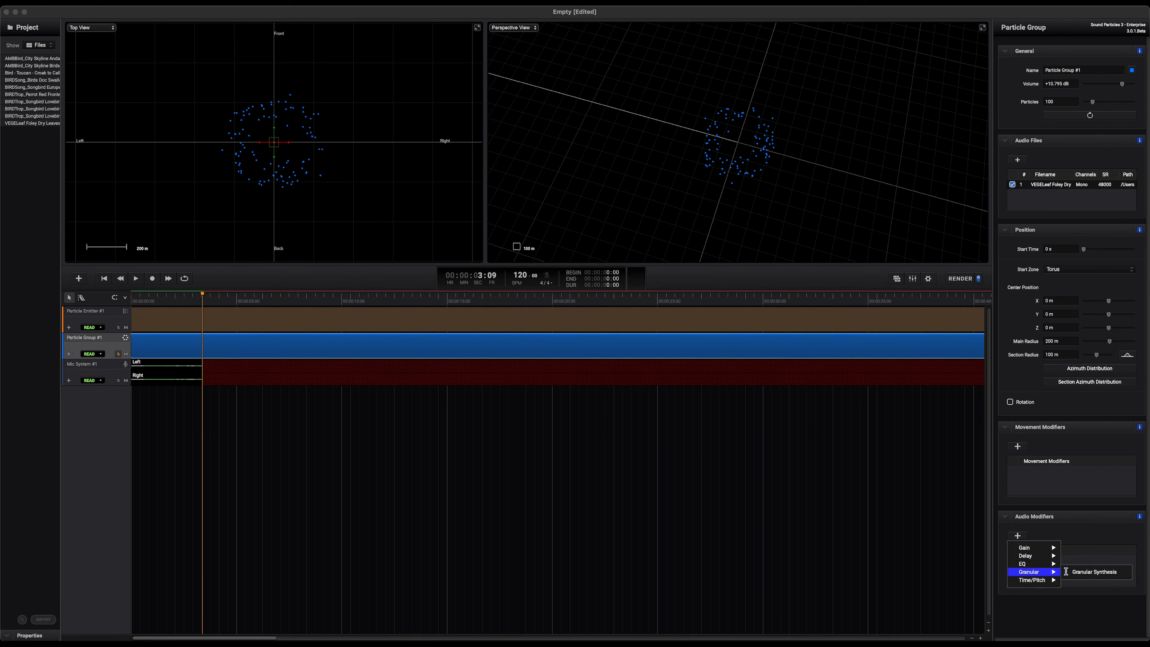
click(1066, 572)
scroll(1075, 576, down, 3)
click(1073, 577)
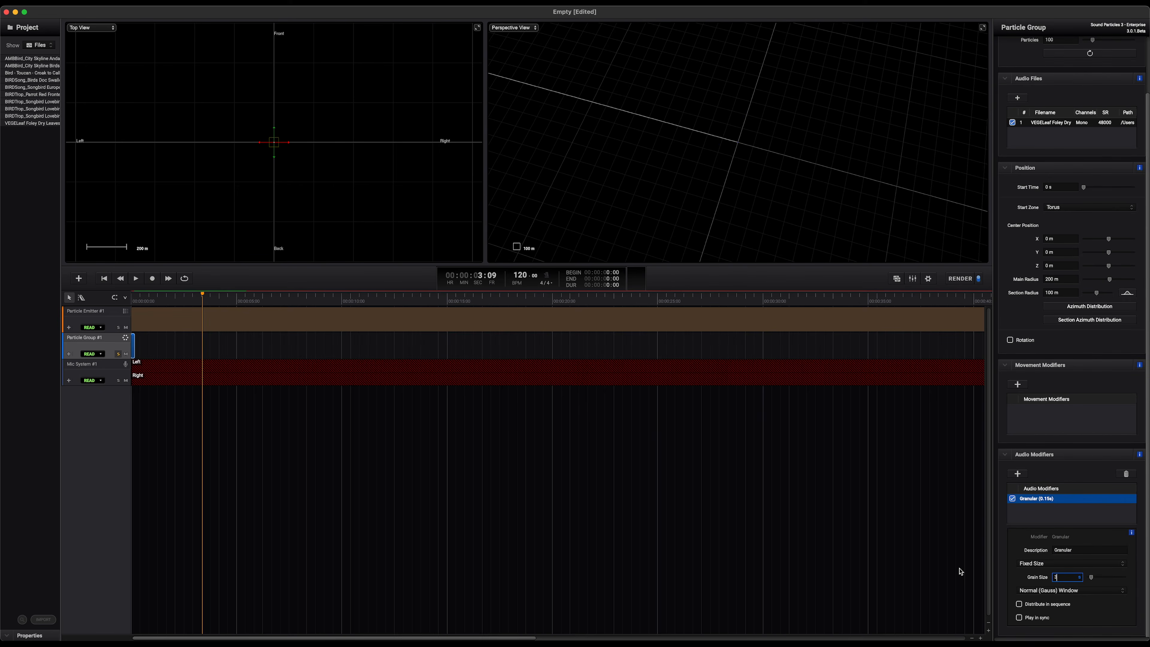
key(Return)
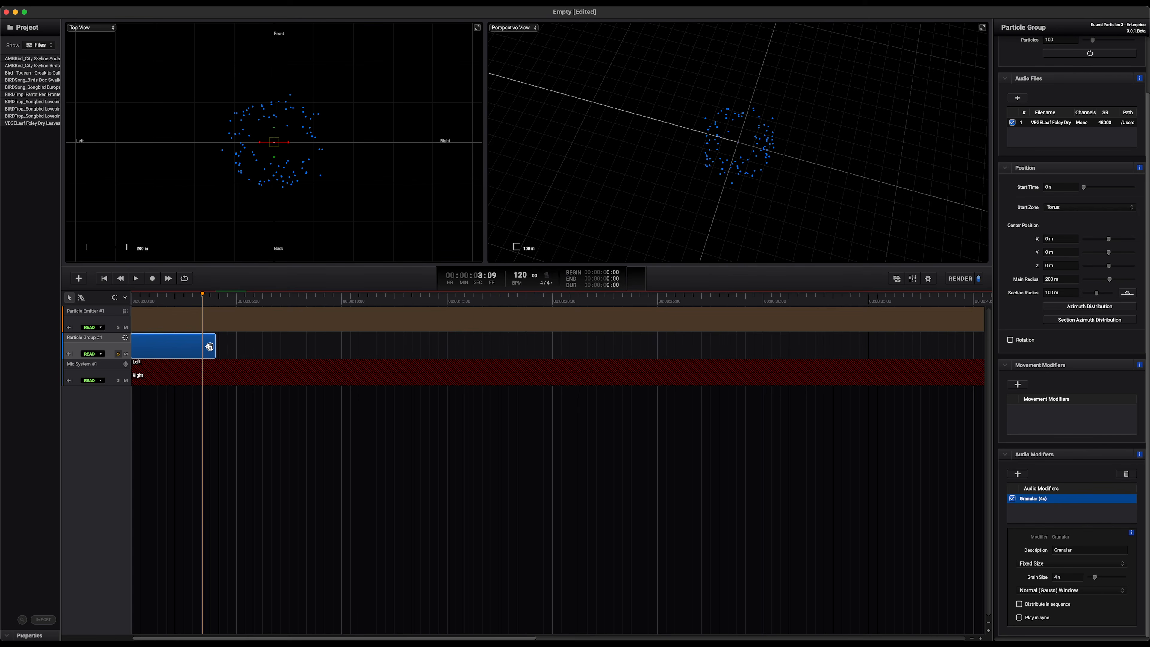
Step: Add a Random Delay audio modifier to the leaf particle group with a maximum delay of 30 s
scroll(209, 347, down, 2)
click(1018, 474)
mouse_move(1037, 497)
click(1091, 494)
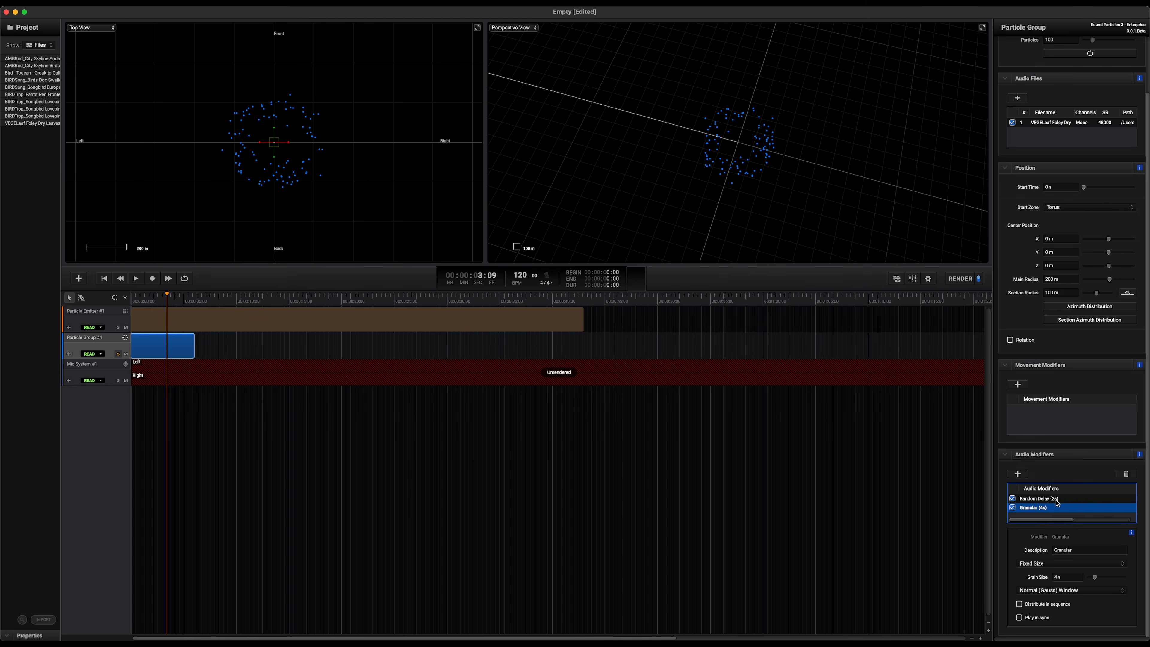
click(1056, 500)
click(1066, 616)
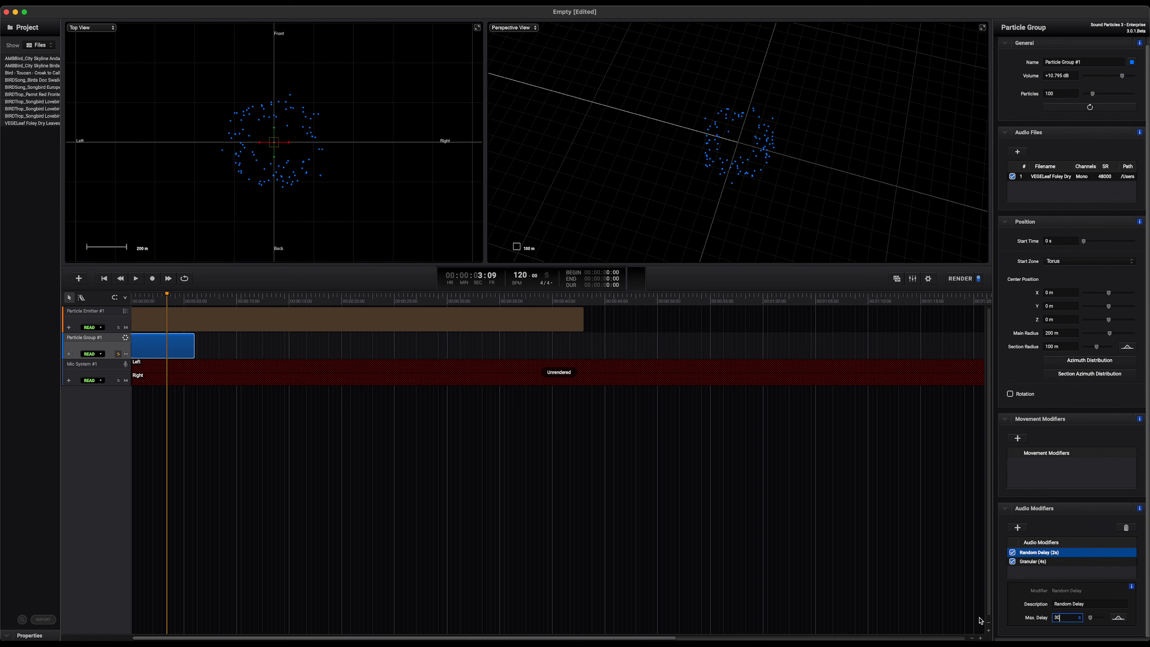
text(30)
key(Return)
Step: Add a Random Time/Pitch audio modifier to the leaf particle group with a pitch range of ±4 semitones
click(1011, 528)
mouse_move(1037, 568)
click(1096, 574)
scroll(1072, 596, down, 2)
click(1066, 604)
text(10)
key(Return)
text(4)
key(Return)
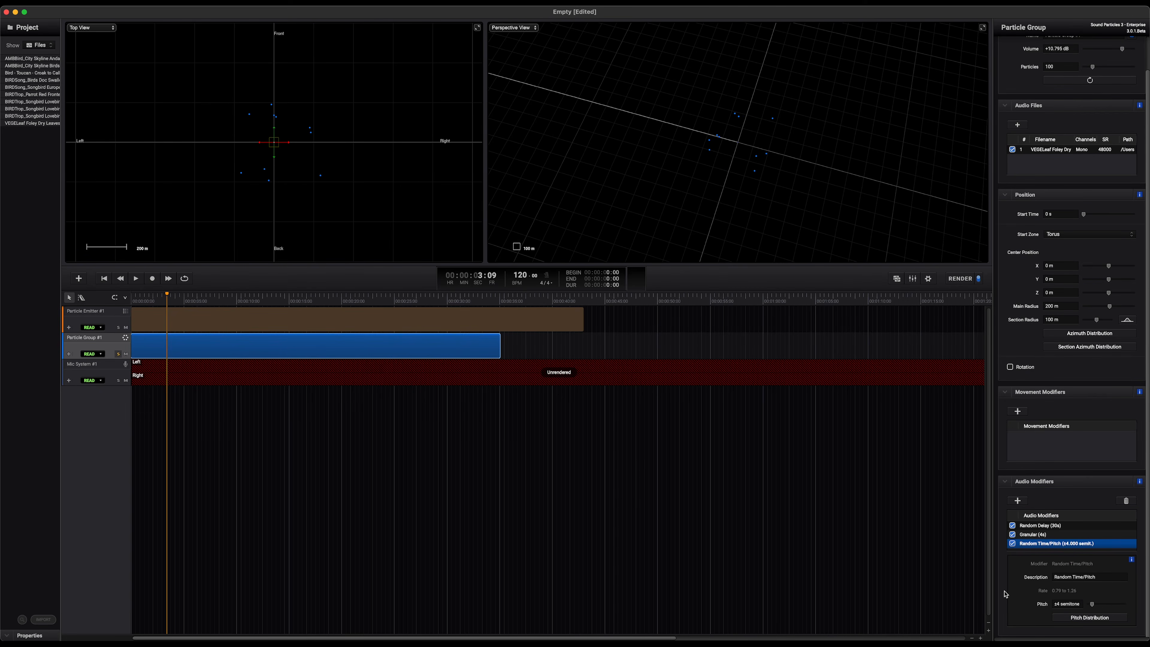
Step: Play the soloed leaf particle group from the start to check its delay, grain and pitch variation
click(105, 279)
key(space)
scroll(294, 181, down, 3)
scroll(294, 186, up, 3)
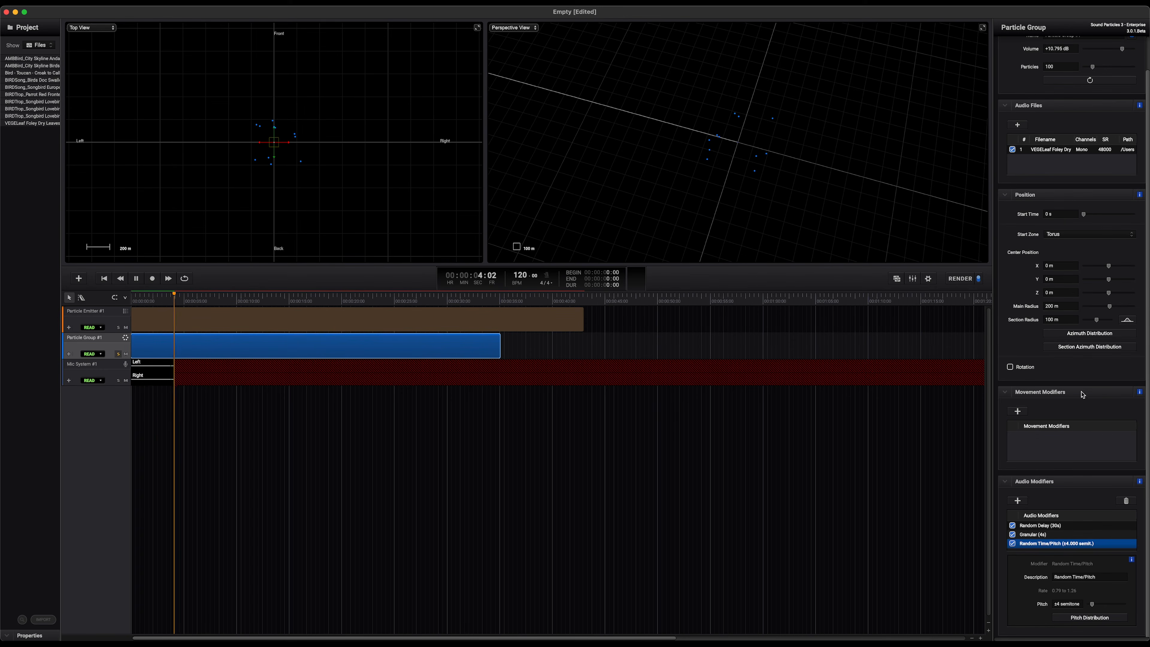
Step: Add a rotation velocity movement modifier to the leaf particle group with an azimuth of ±60 °/s
click(1017, 411)
mouse_move(1023, 431)
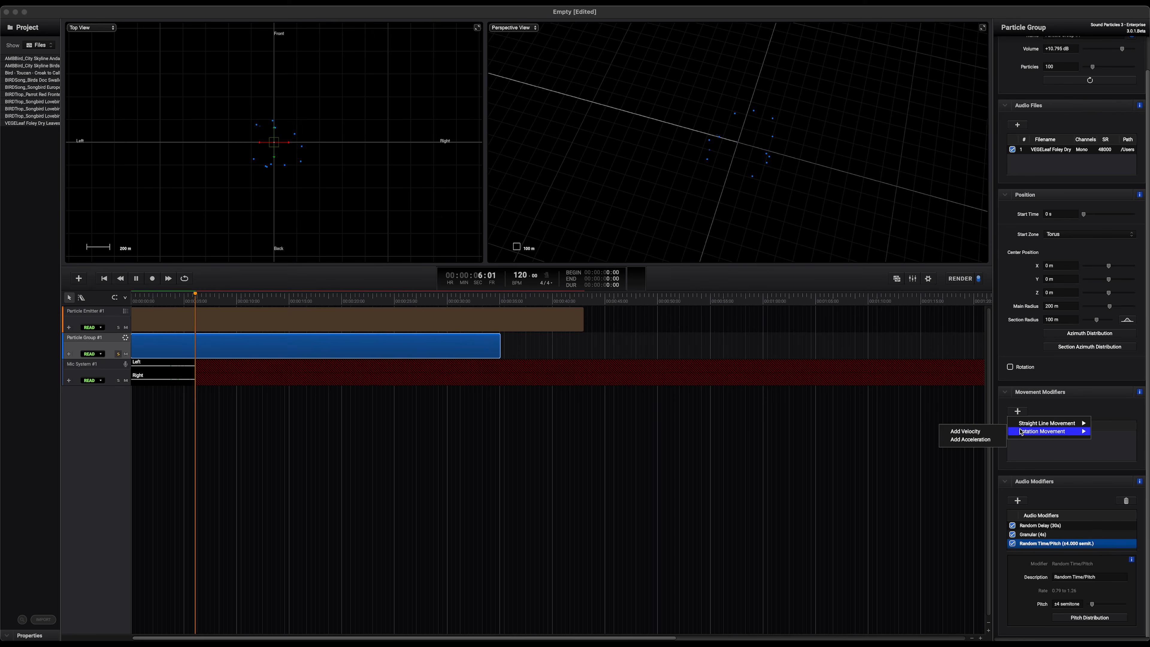
click(972, 435)
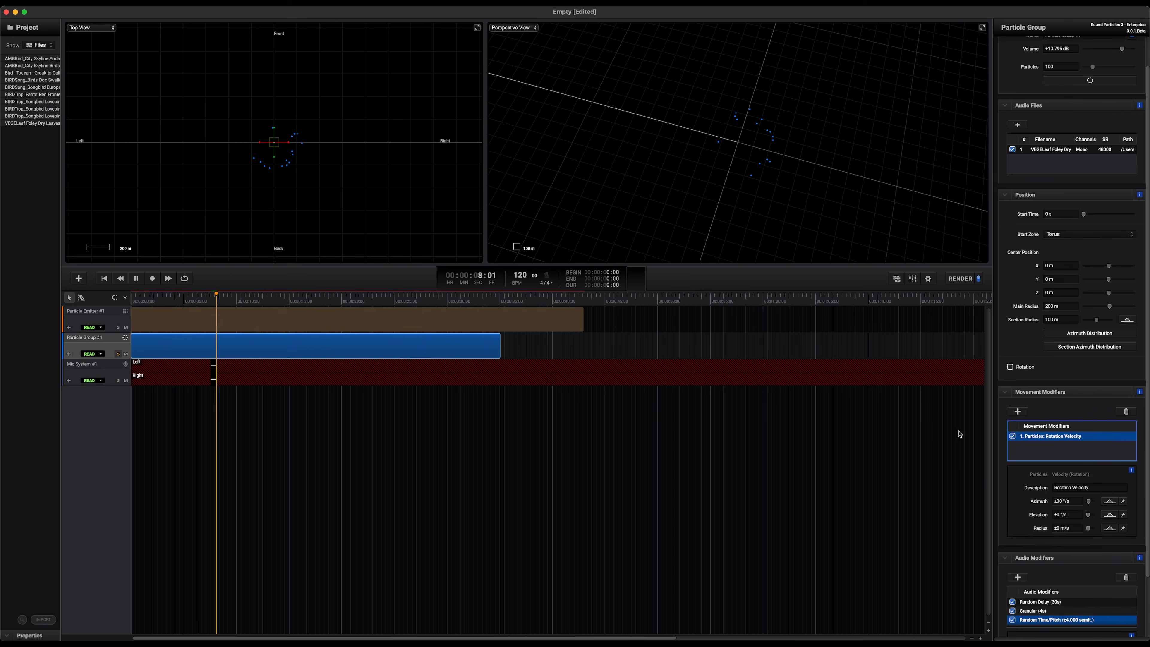
click(1071, 502)
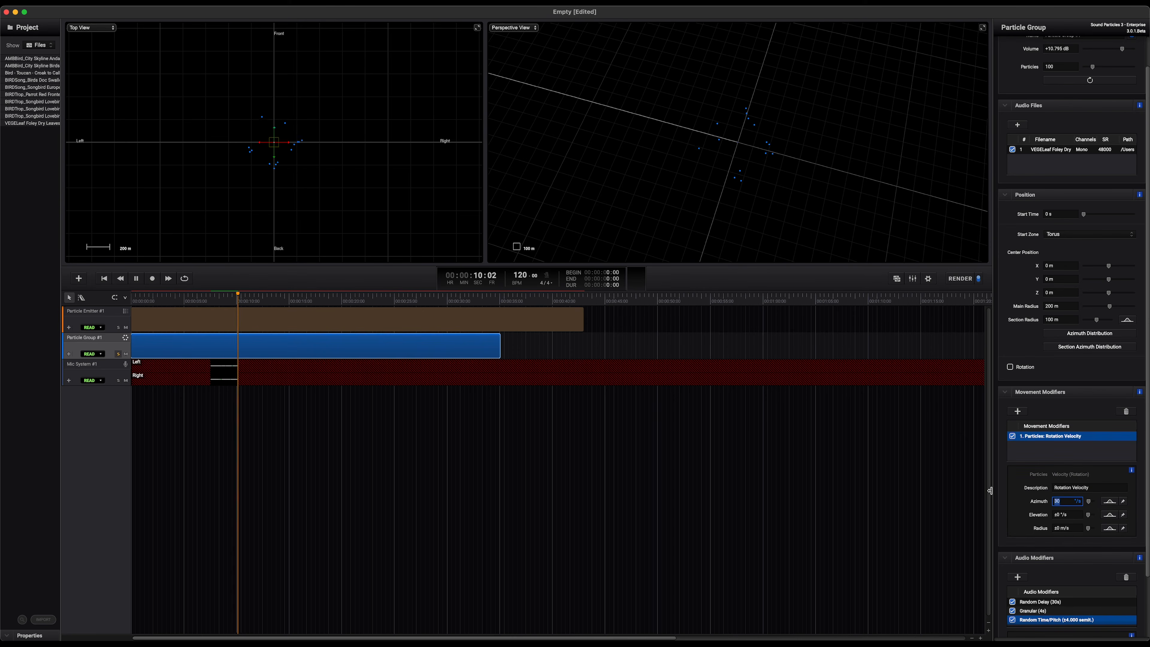
text(60)
key(Return)
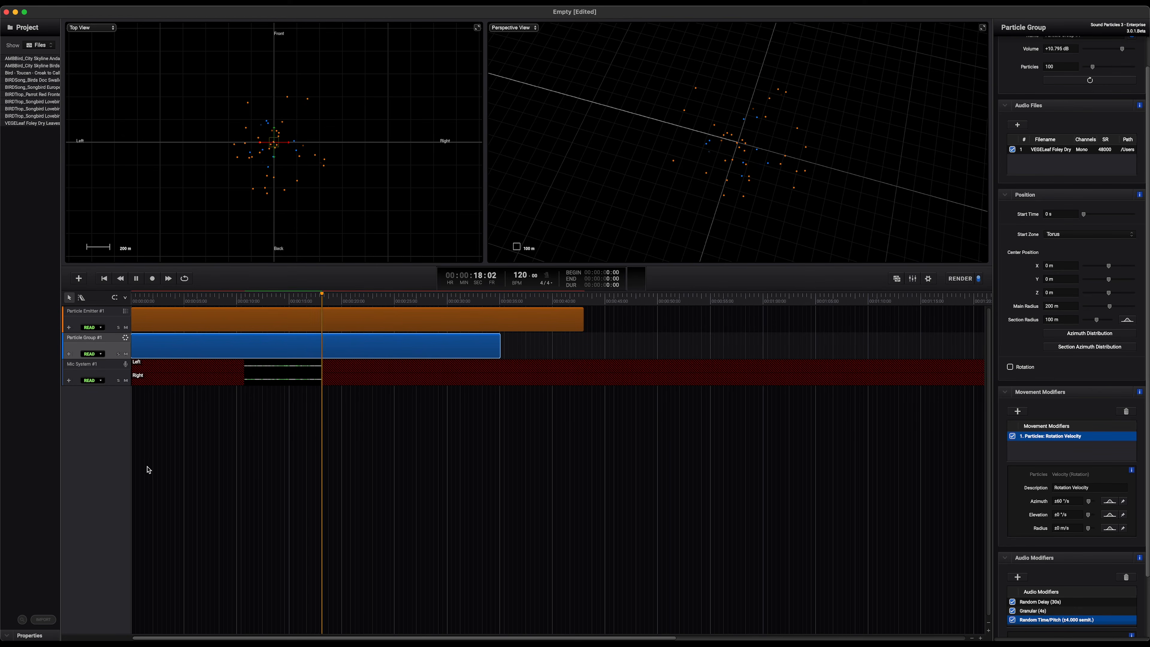
Step: Stop and rewind playback, and import the Gorilla, Elefant, bison, wolf, Puma and coyotes recordings onto multiple separate tracks
key(space)
click(104, 279)
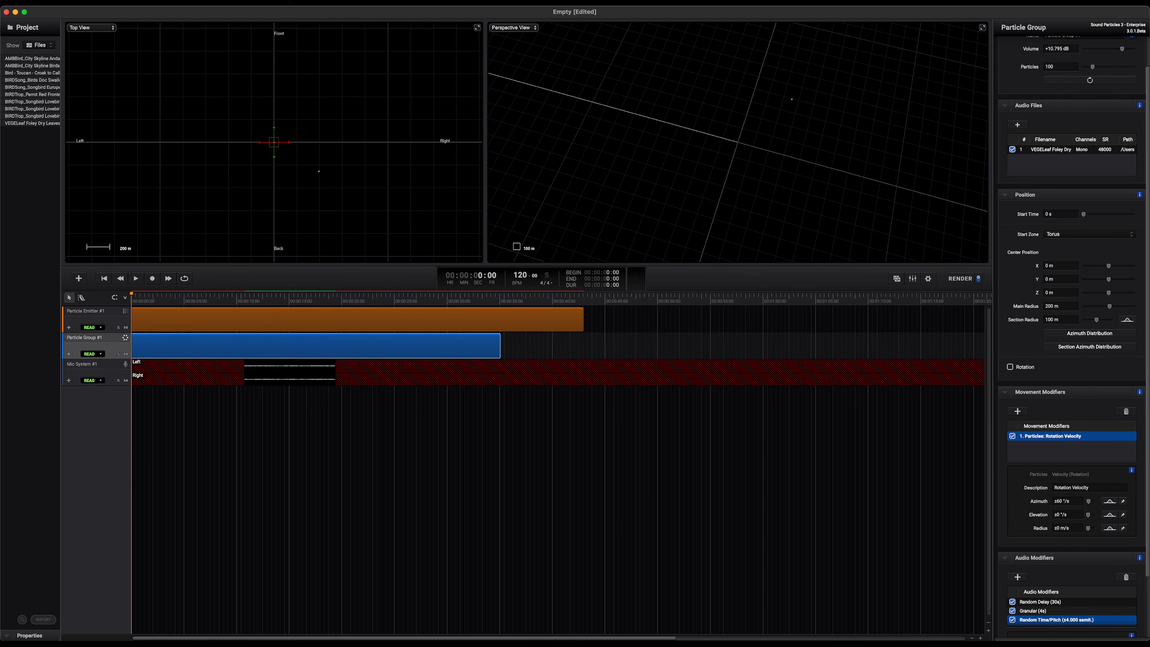
drag(453, 476, 149, 379)
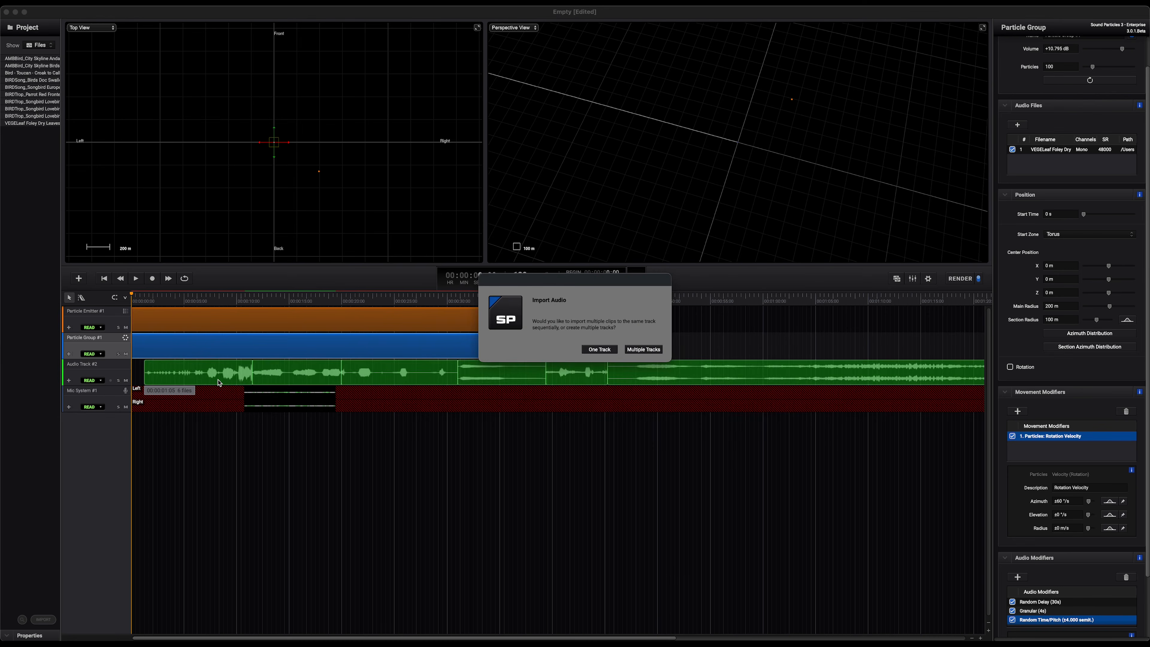
click(638, 350)
Step: Stagger the animal clips by moving bison, wolf and coyotes to the timeline's start and shifting Gorilla slightly later
drag(202, 432, 188, 430)
drag(172, 374, 191, 374)
drag(188, 454, 172, 456)
drag(161, 508, 147, 509)
Step: Spread the animal sources around the listener: Gorilla back-right, bison front-left, wolf front-right, coyotes behind, Elefant at about X -327 m, Y -301 m
click(195, 313)
click(192, 378)
drag(282, 146, 335, 201)
click(212, 394)
drag(273, 145, 278, 98)
click(193, 427)
click(169, 452)
click(185, 484)
click(216, 506)
drag(274, 142, 238, 177)
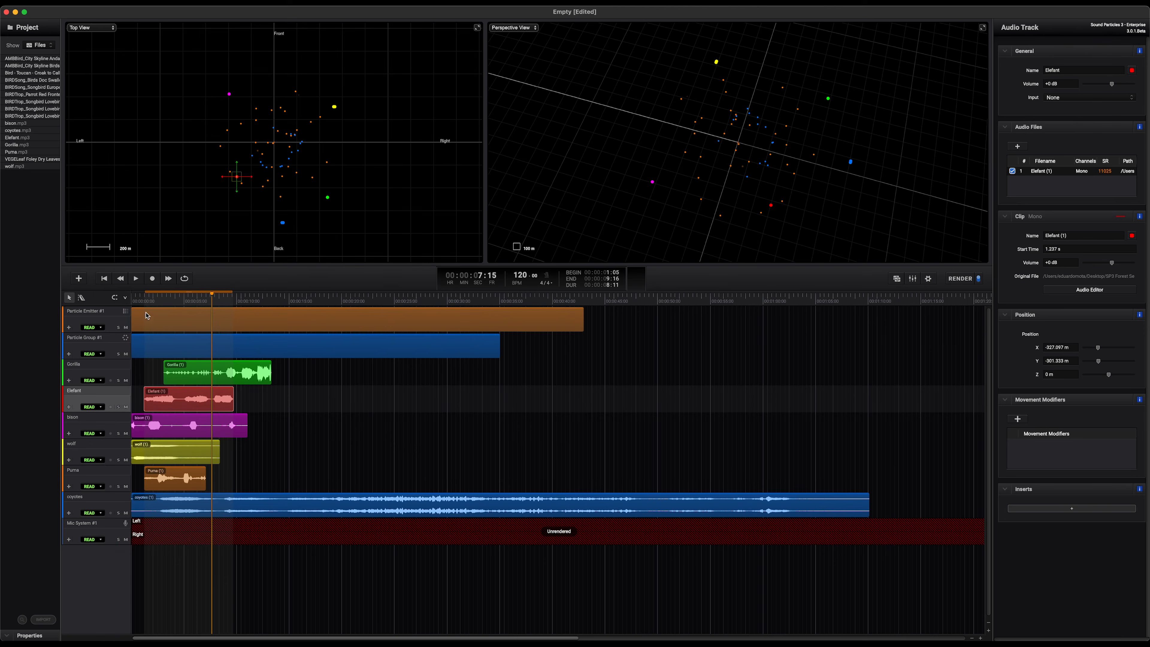
Step: Play the scene to hear the birds, leaves and positioned animal tracks together
click(147, 315)
key(space)
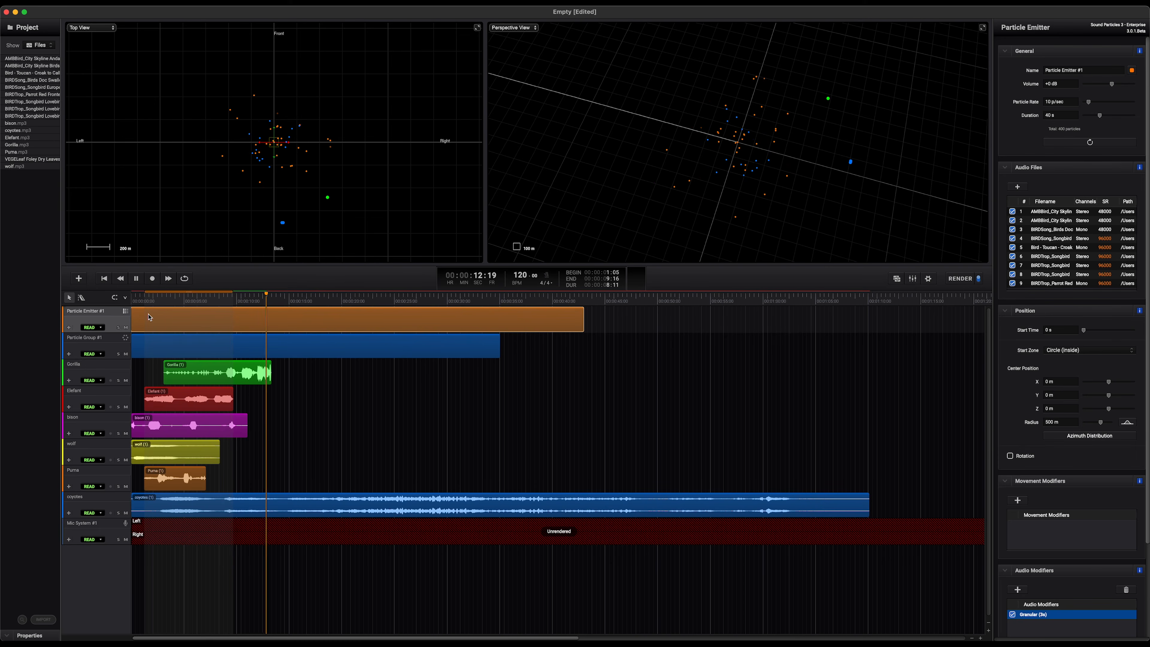
key(space)
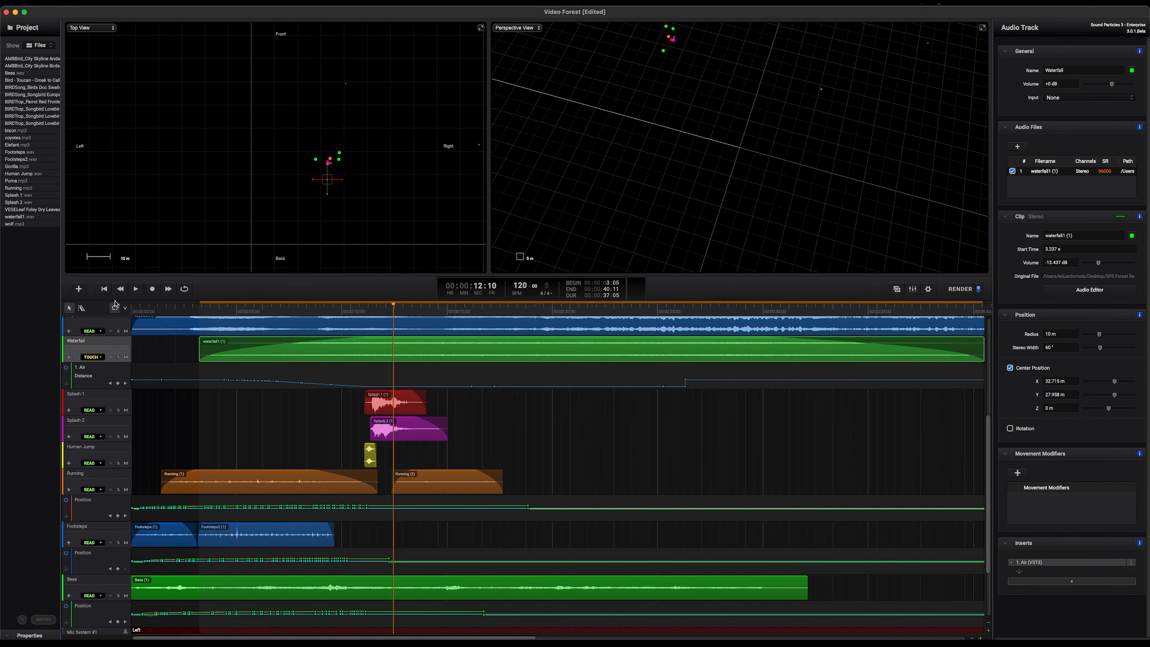
Step: Play back the Video Forest project and inspect the Splash 1 and Human Jump clips
click(104, 289)
key(space)
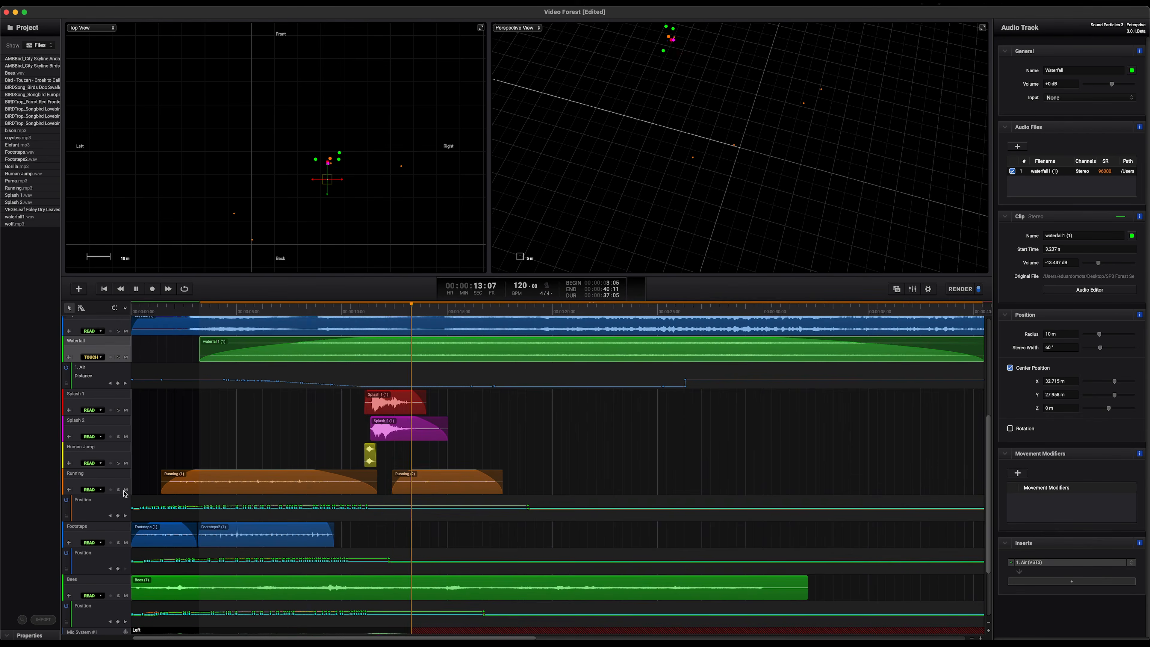
key(space)
click(393, 401)
click(369, 454)
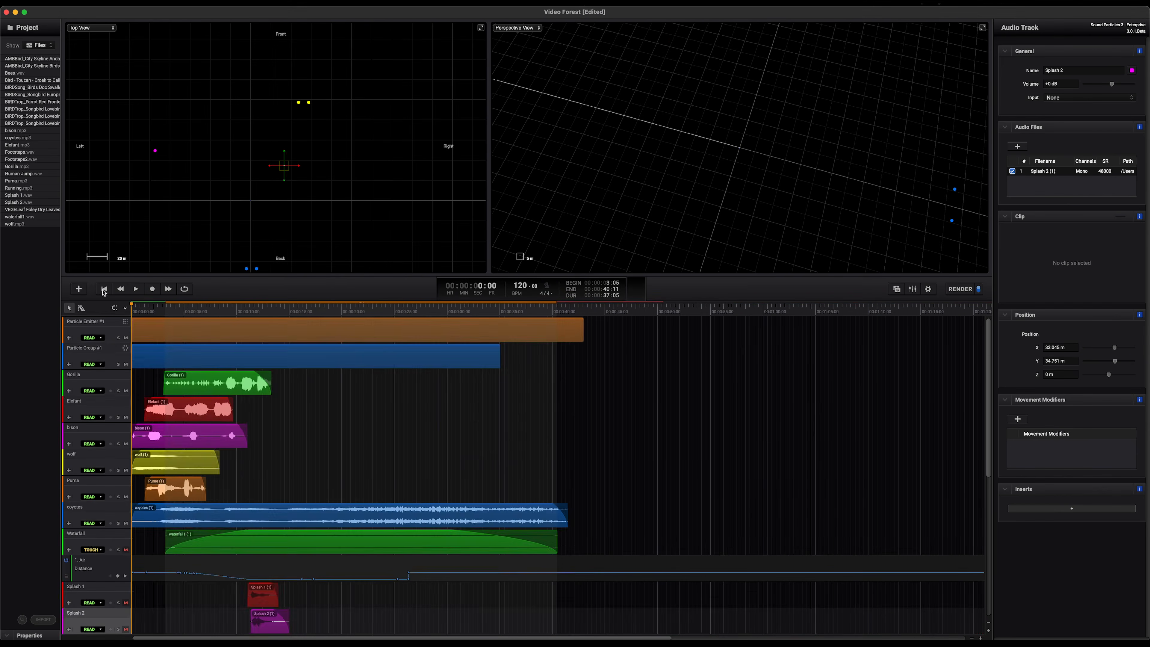
Step: Unmute the Splash 1, Splash 2, Human Jump, Running, Footsteps and Bees tracks
scroll(104, 412, down, 5)
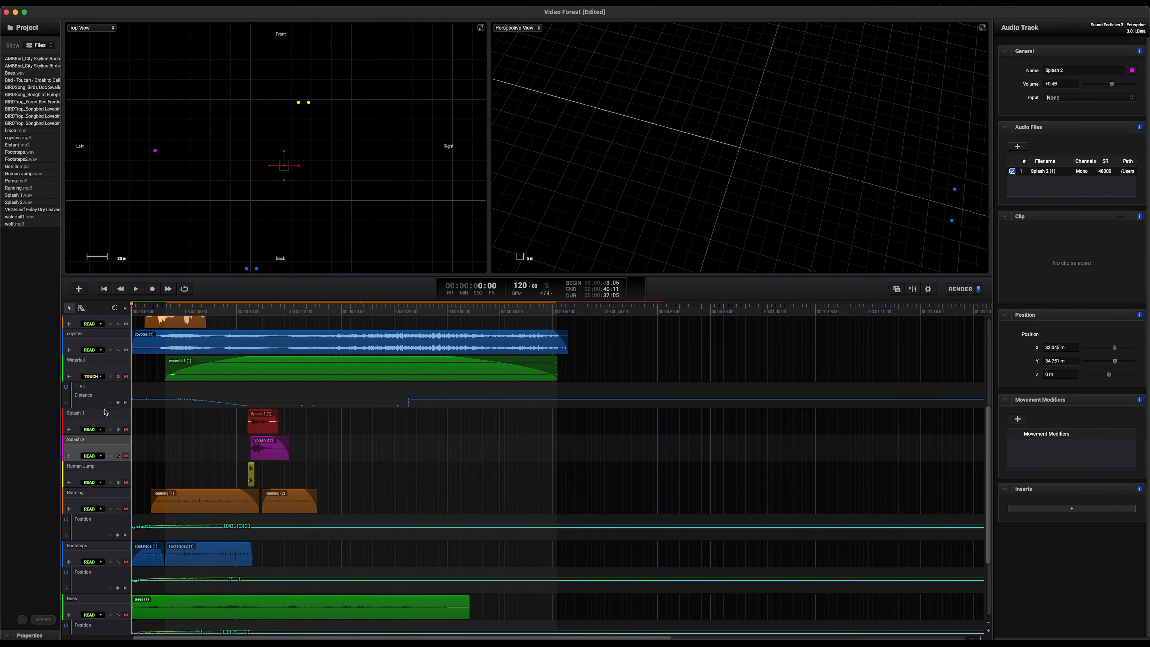
click(126, 429)
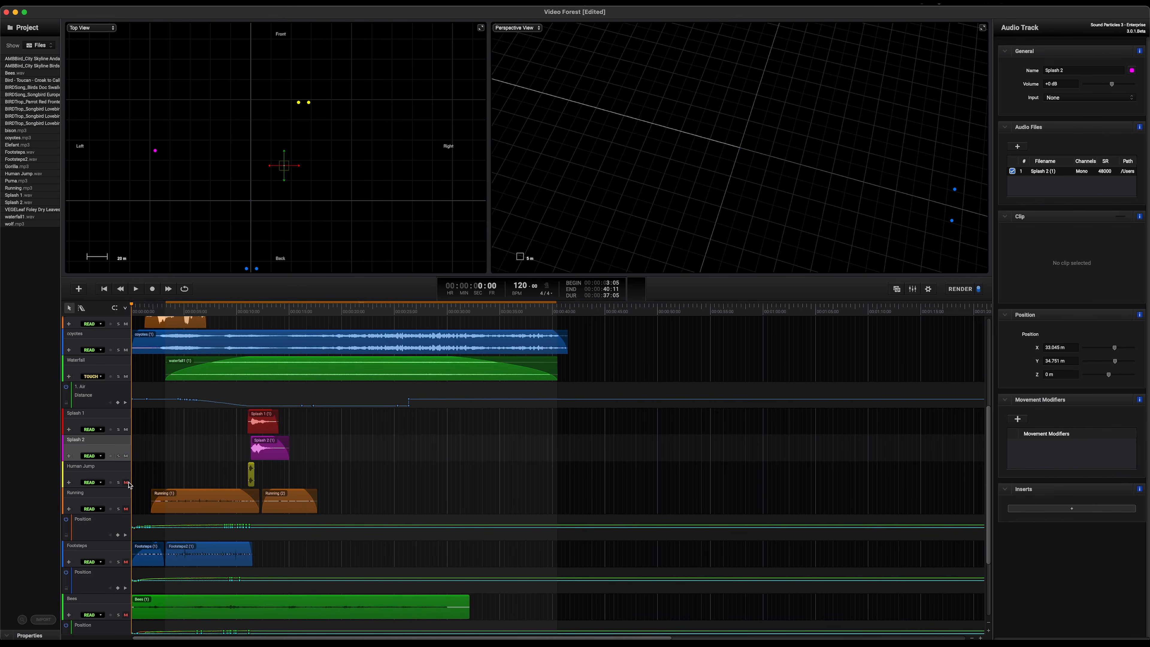
click(126, 562)
click(126, 614)
Step: Open the settings of the Mic System #1 microphone track
scroll(127, 588, down, 3)
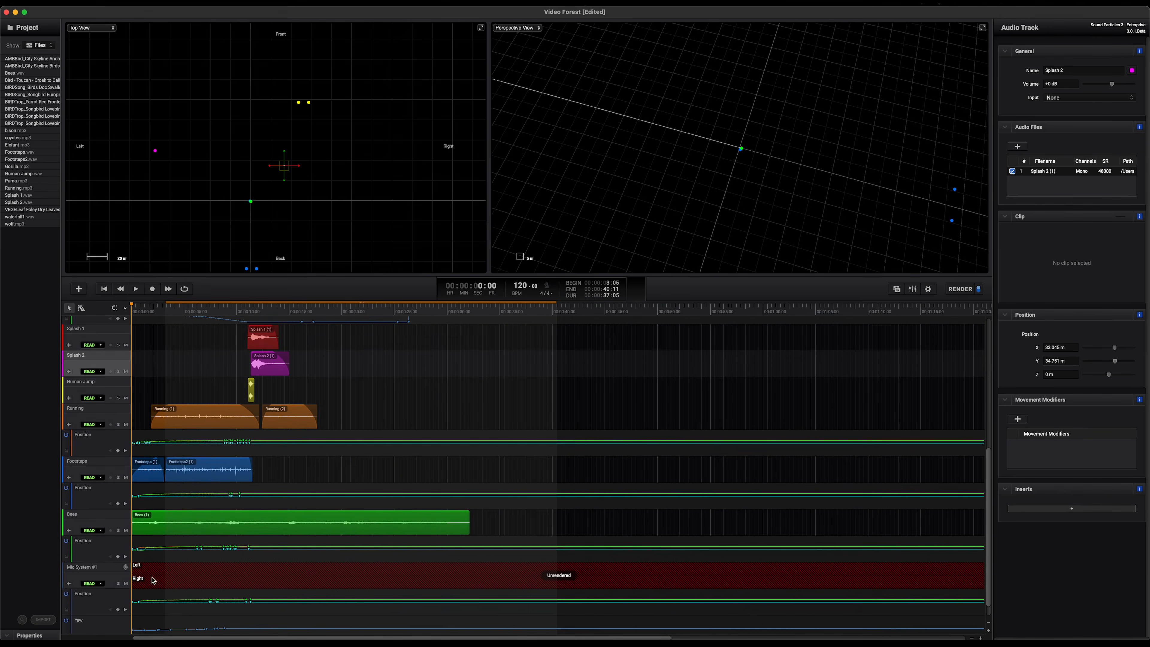
click(108, 569)
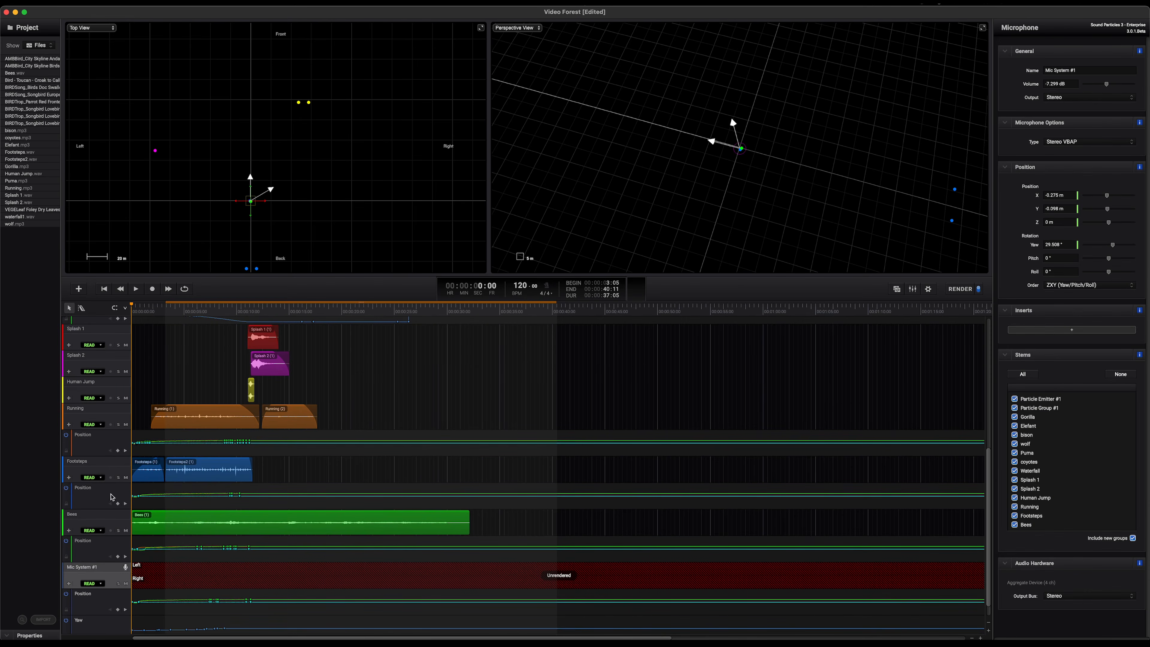
Step: Inspect the Bees track's settings and the Air plug-in inserted on the Waterfall track
click(105, 516)
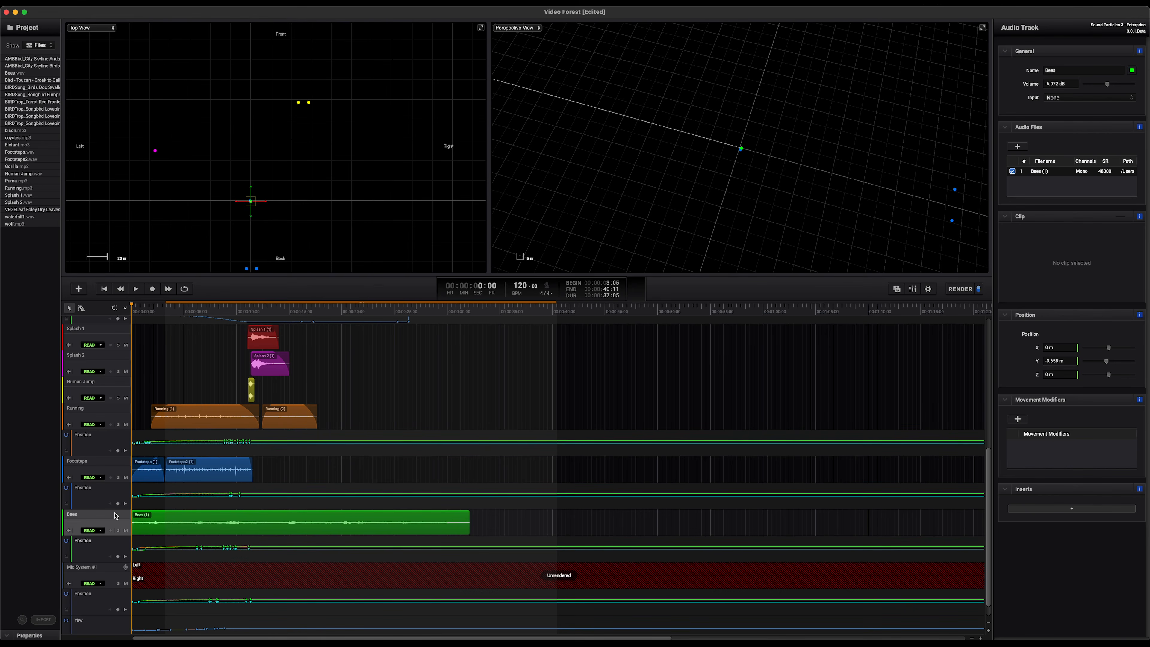
scroll(116, 516, up, 2)
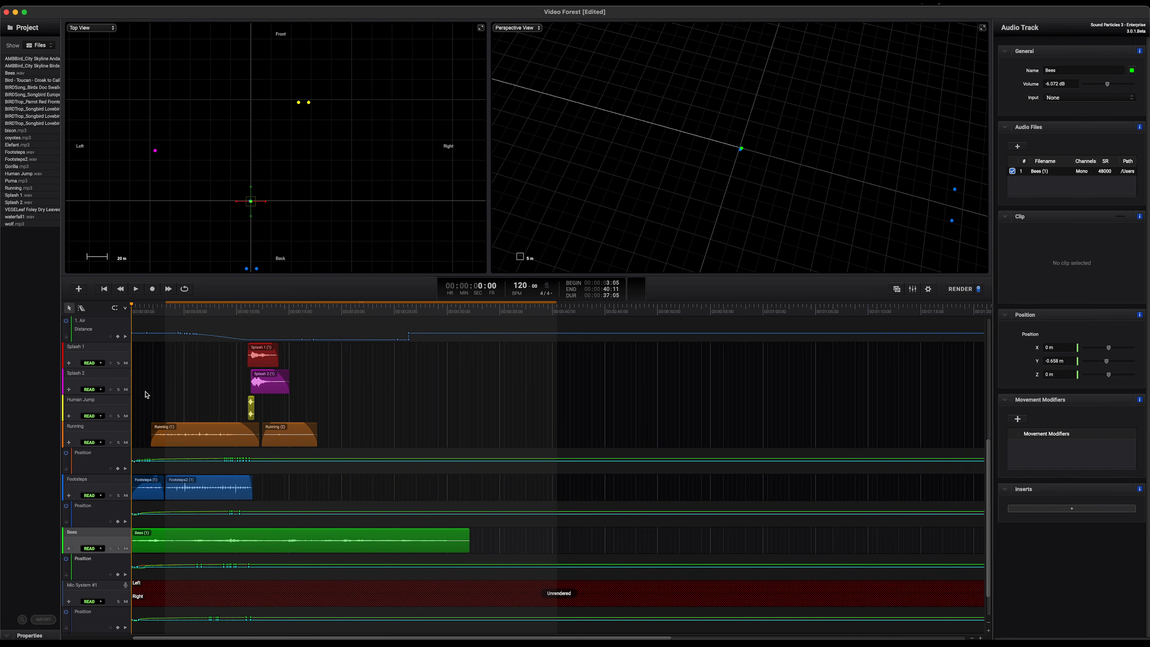
scroll(146, 394, up, 5)
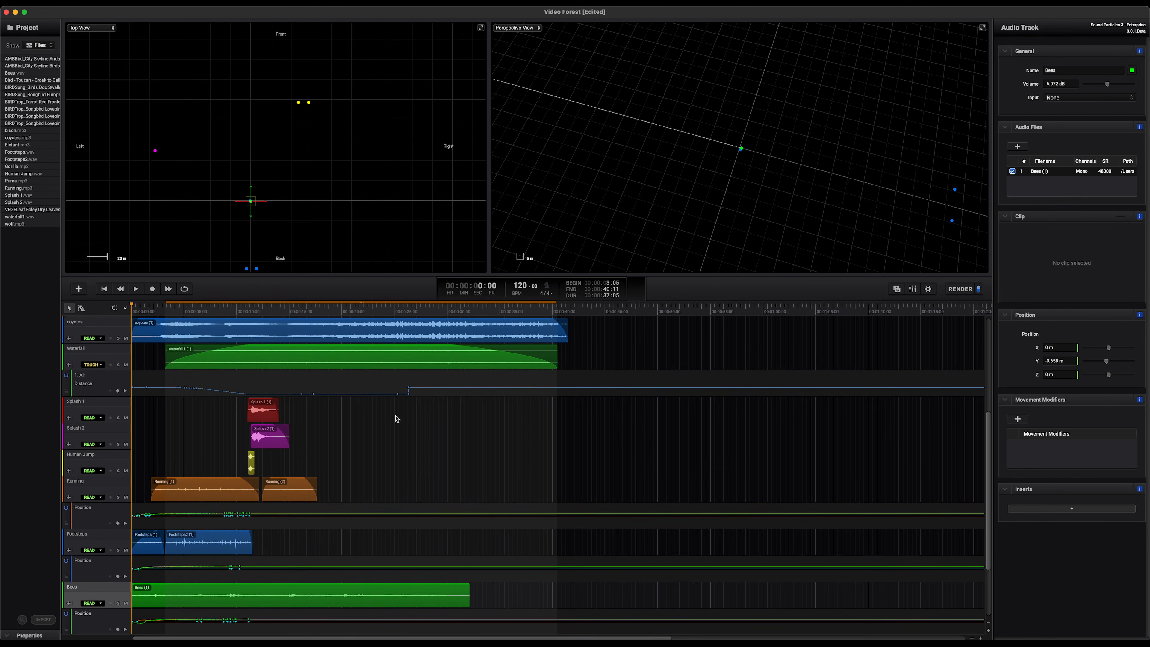
click(317, 367)
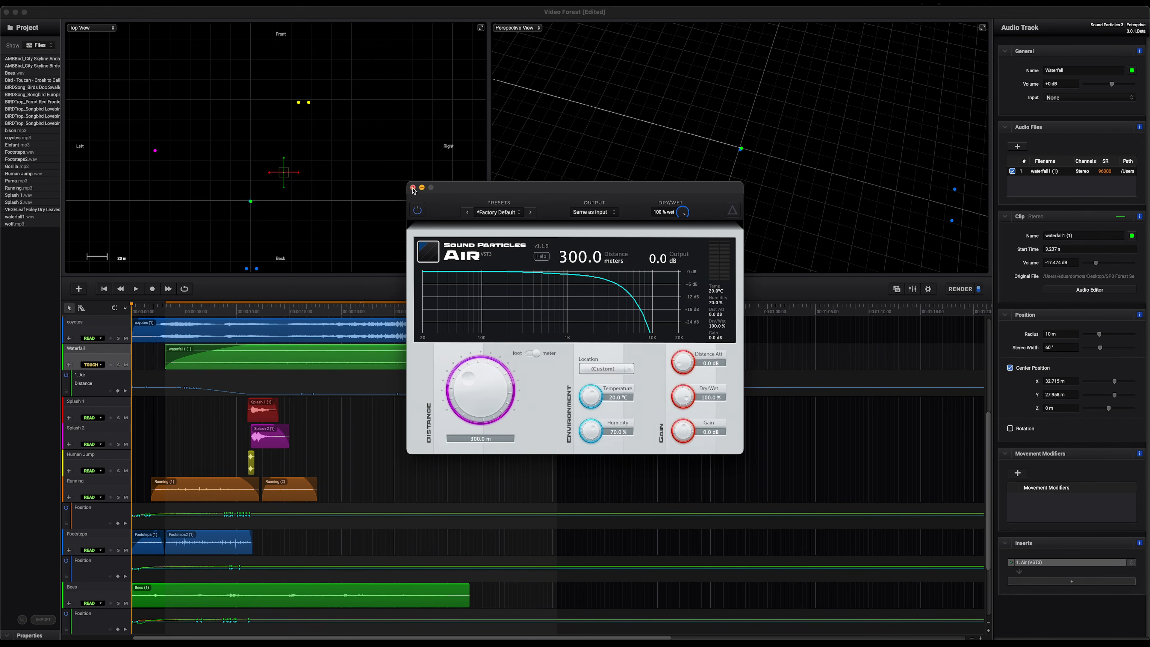
click(413, 188)
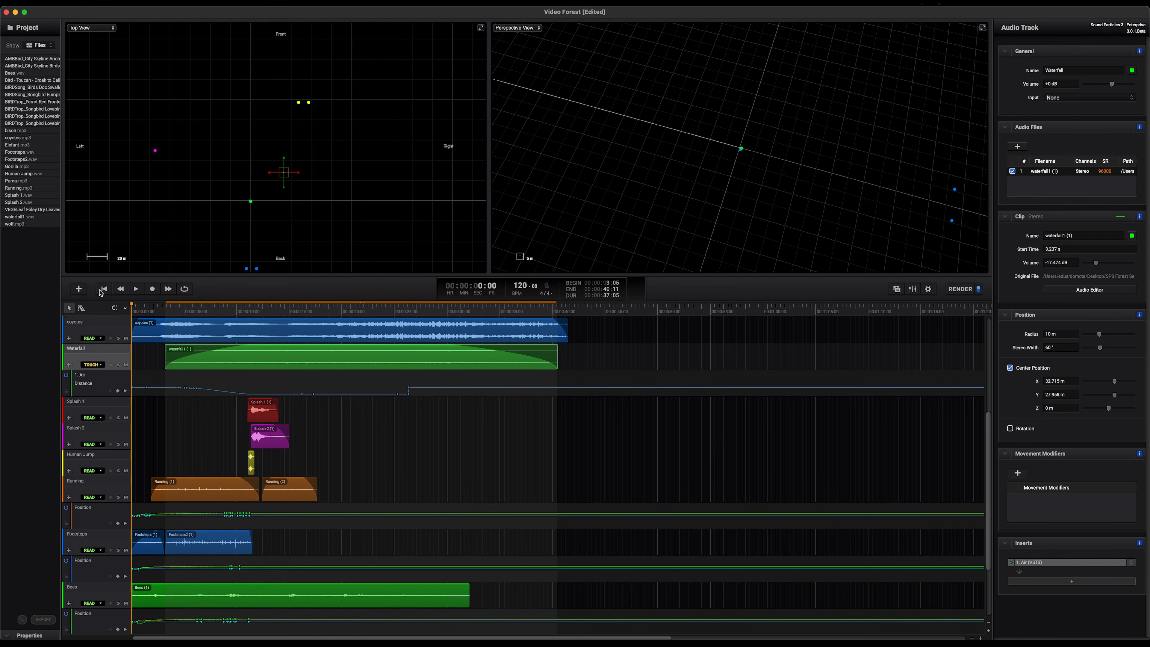
Step: Play the scene with the Mic System #1 track selected and follow the microphone's movement up close in the Top View
scroll(96, 546, down, 3)
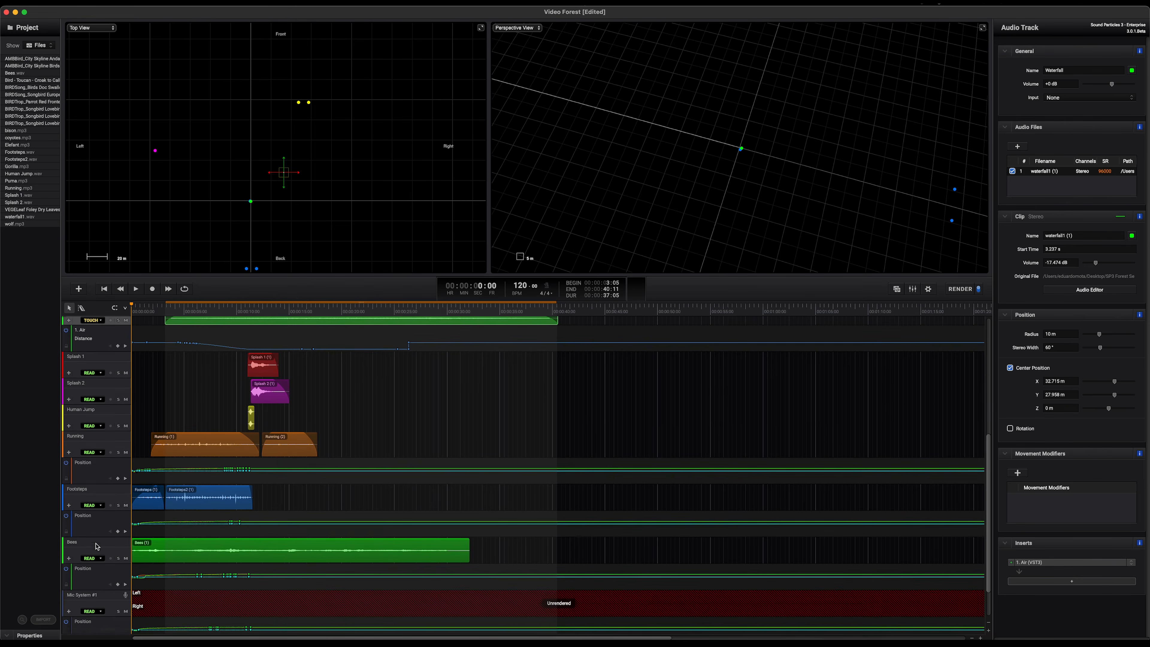
click(98, 549)
click(110, 600)
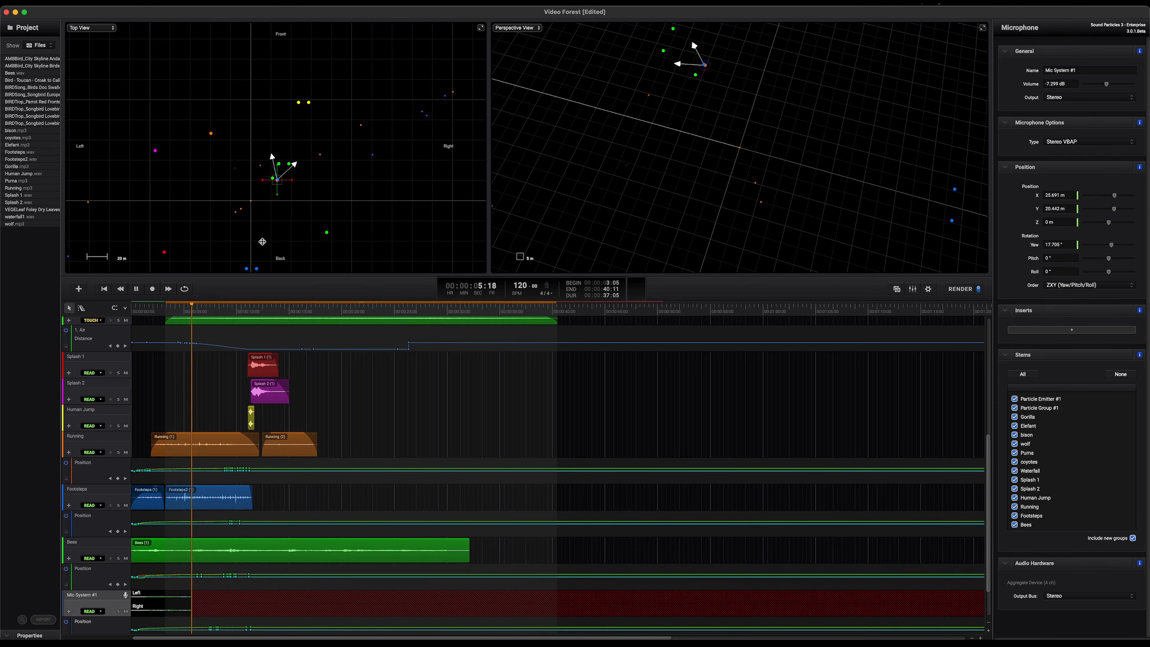
scroll(277, 220, up, 3)
scroll(277, 220, up, 3)
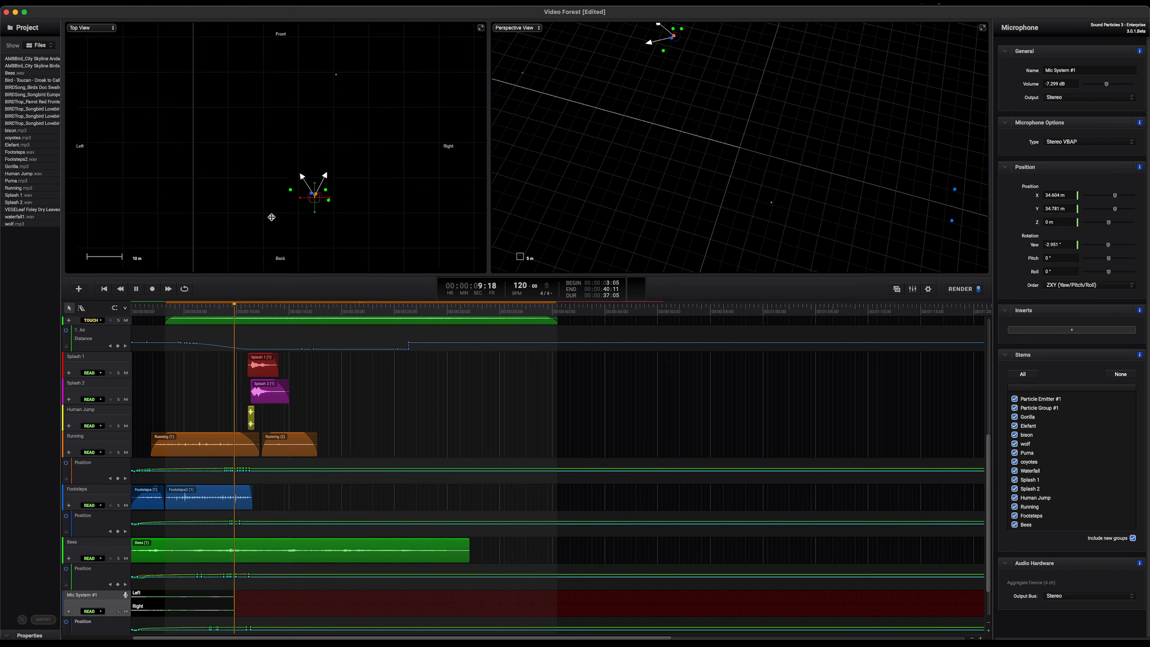
drag(286, 176, 301, 145)
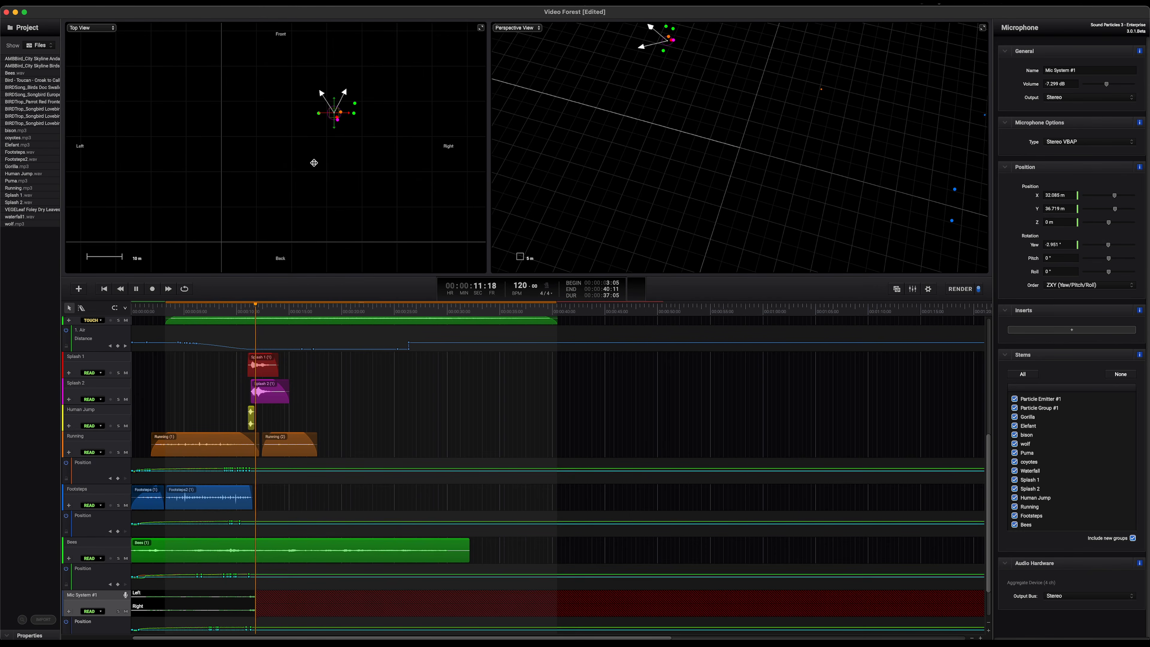